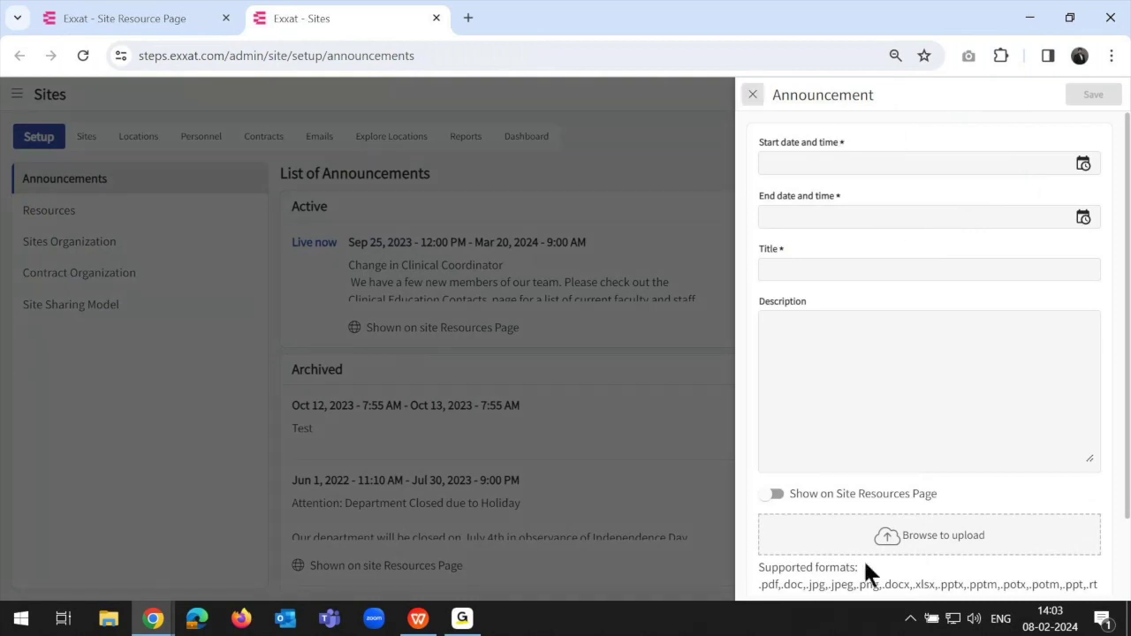
Step: Close the blank announcement form and its page, and expand the Clinical Education Schedule section of the Site Resource Page setup
{"action": "left_click", "coordinate": [753, 97]}
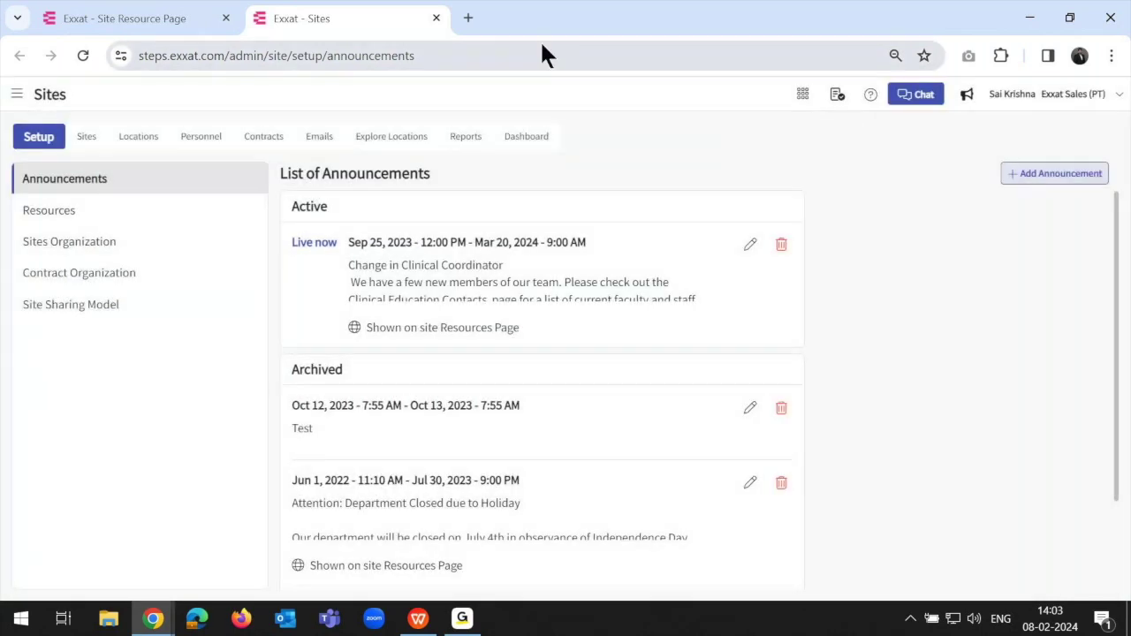
{"action": "left_click", "coordinate": [435, 18]}
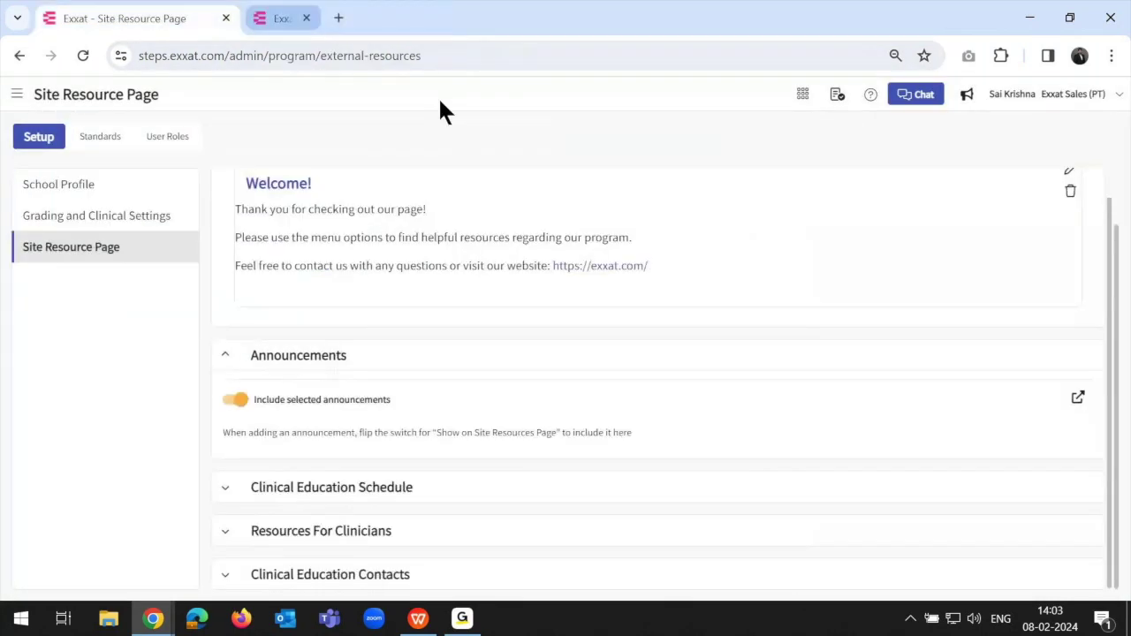
{"action": "left_click", "coordinate": [336, 491]}
{"action": "scroll", "coordinate": [371, 396], "scroll_direction": "down", "scroll_amount": 2}
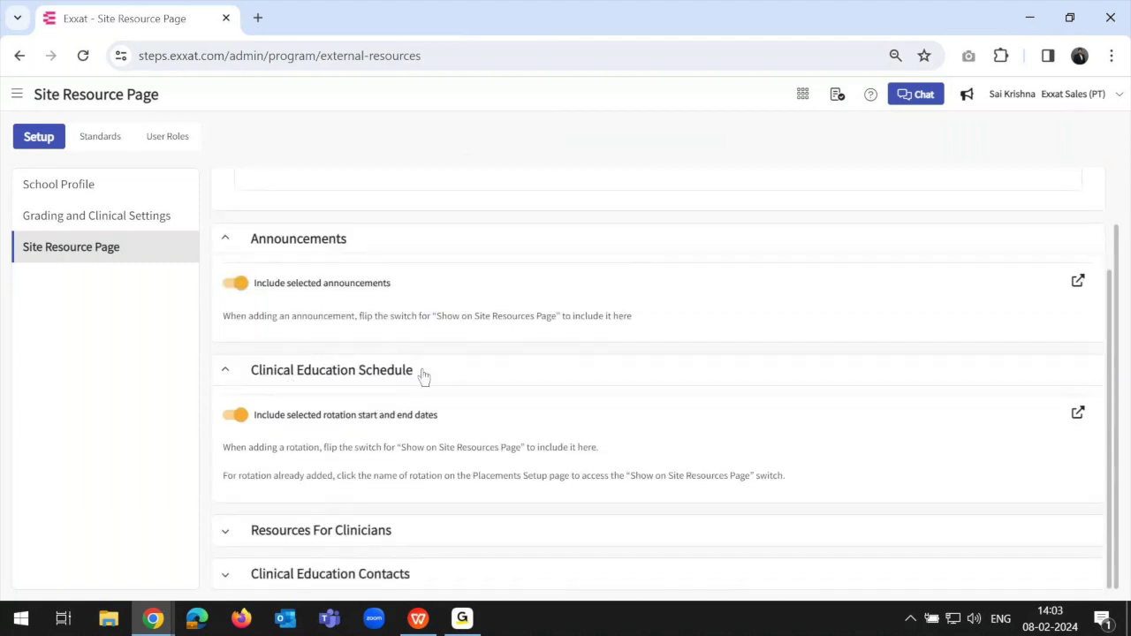
Step: Check the Show on Site Resources Page setting of the DPT 950 Clinical Practice IV rotation, and close the page
{"action": "left_click", "coordinate": [1077, 414]}
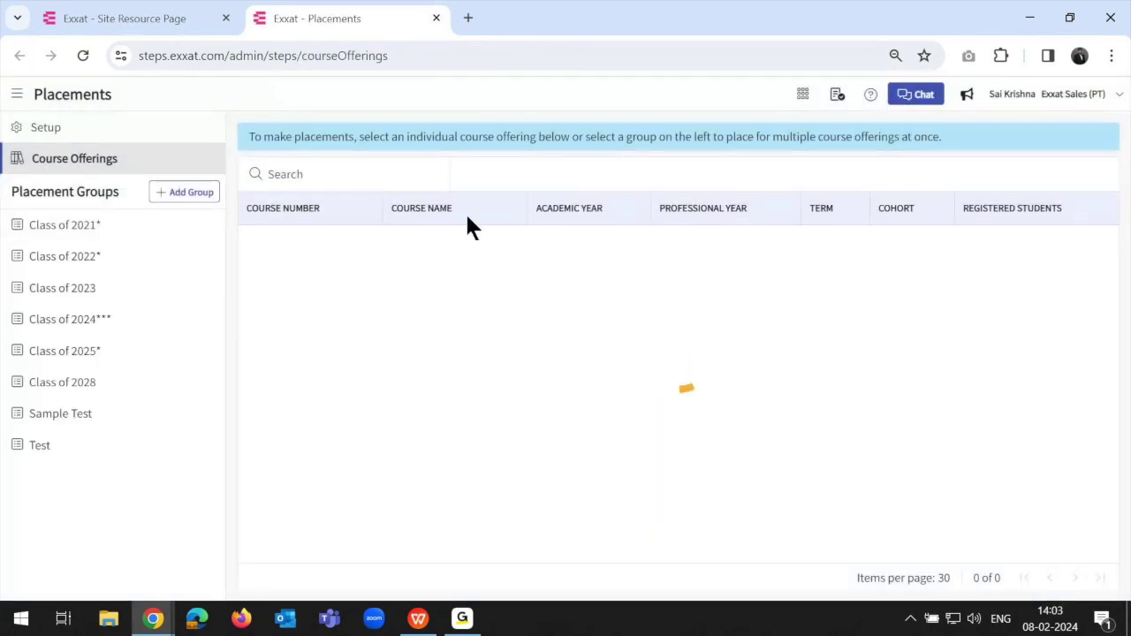
{"action": "left_click", "coordinate": [421, 409]}
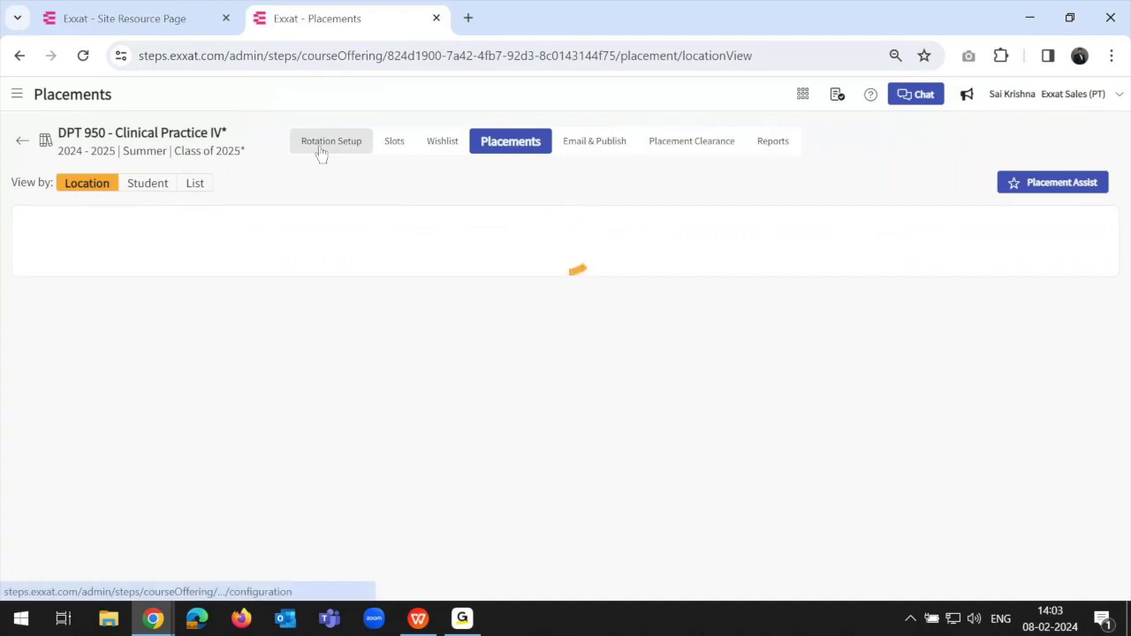
{"action": "left_click", "coordinate": [319, 148]}
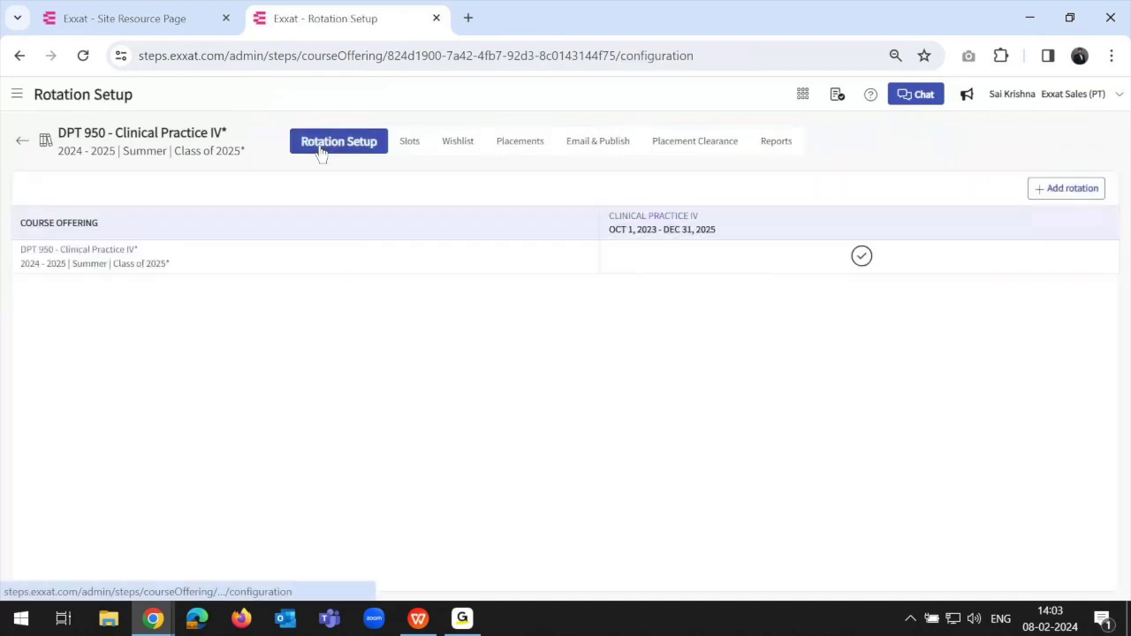
{"action": "left_click", "coordinate": [646, 221]}
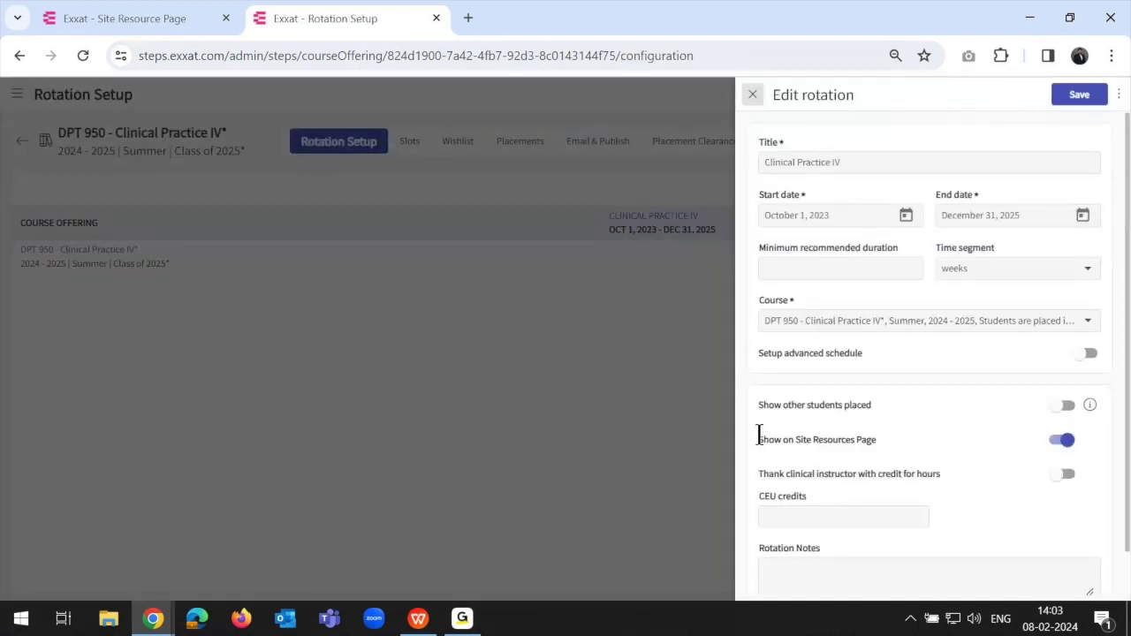
{"action": "left_click_drag", "start_coordinate": [761, 439], "coordinate": [863, 442]}
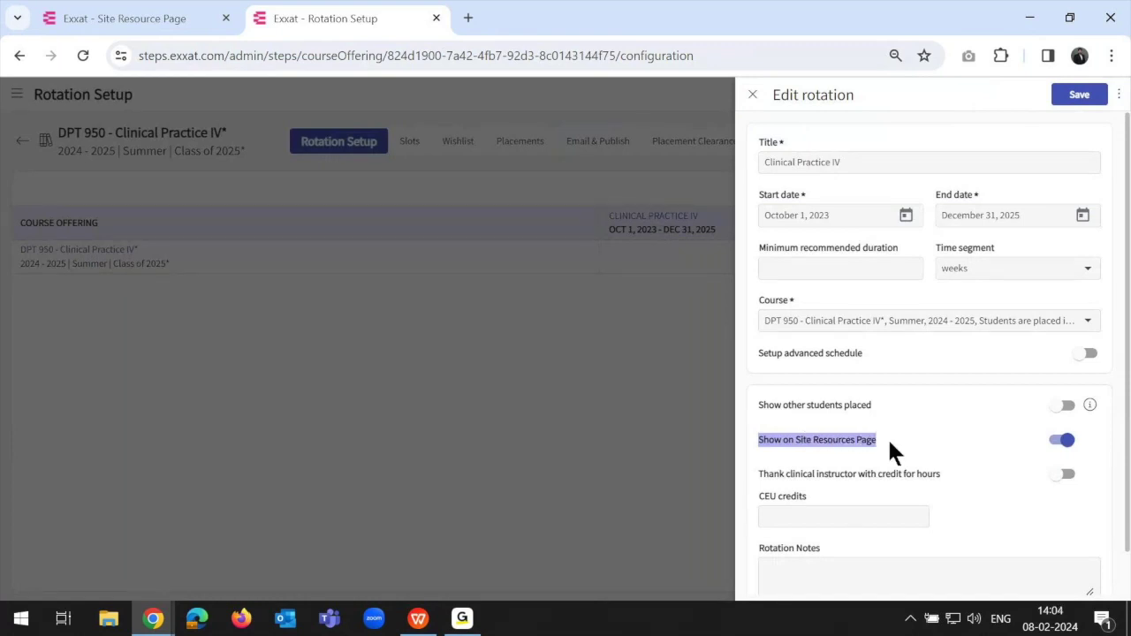
{"action": "left_click", "coordinate": [436, 17]}
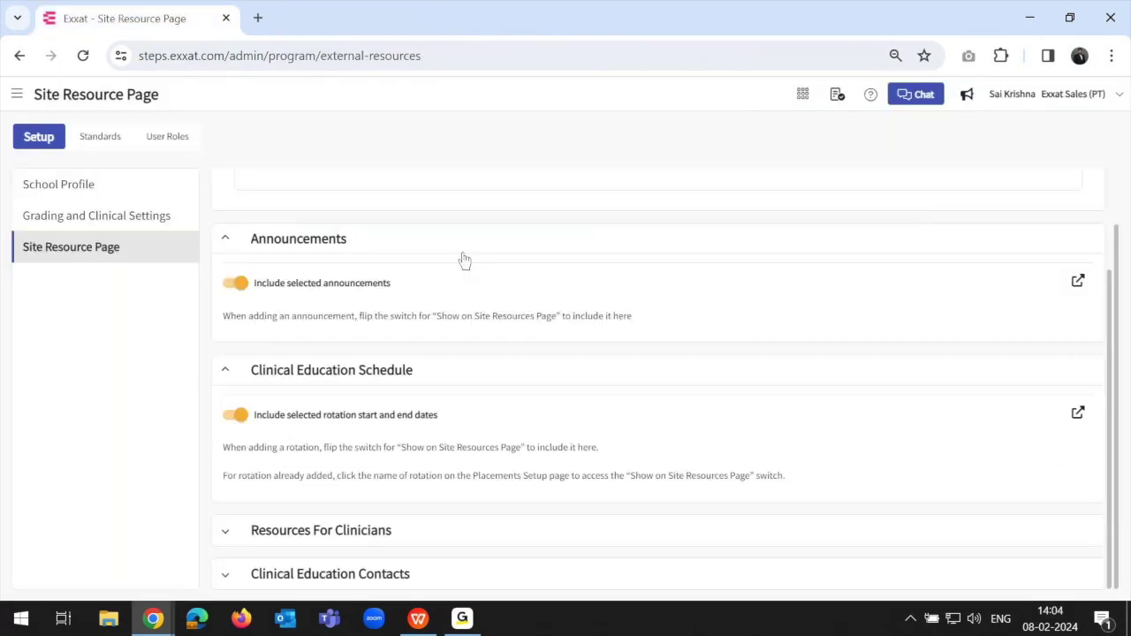
Step: Expand the Resources For Clinicians section and open the resource library of the DPT 850 Clinical Practice II course offering
{"action": "left_click", "coordinate": [371, 531]}
{"action": "scroll", "coordinate": [386, 412], "scroll_direction": "down", "scroll_amount": 2}
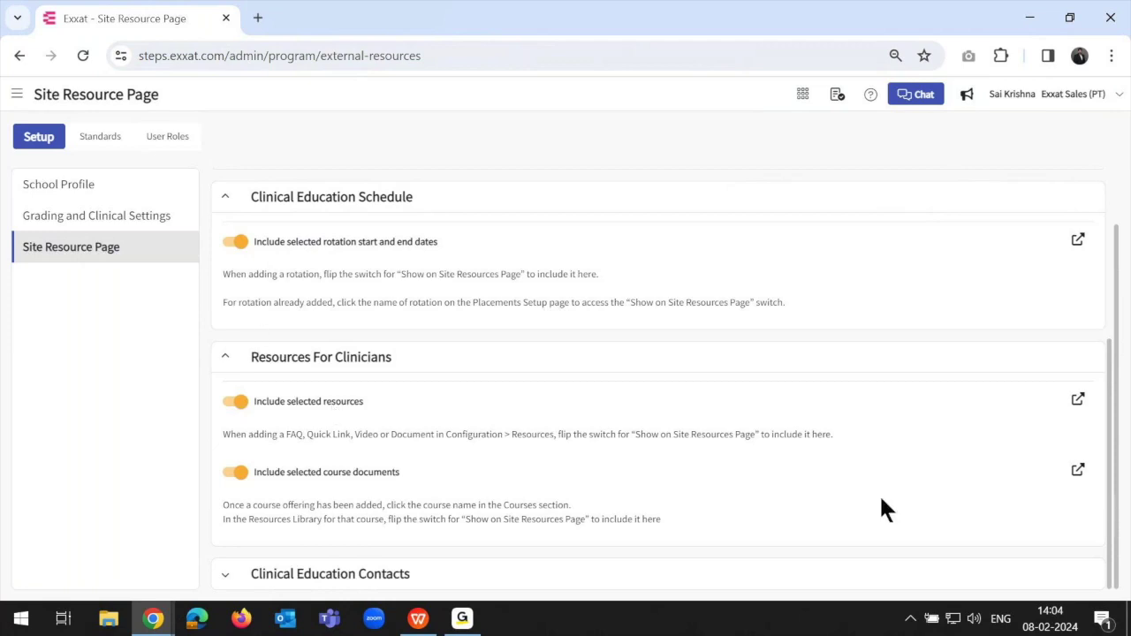
{"action": "left_click", "coordinate": [1078, 472]}
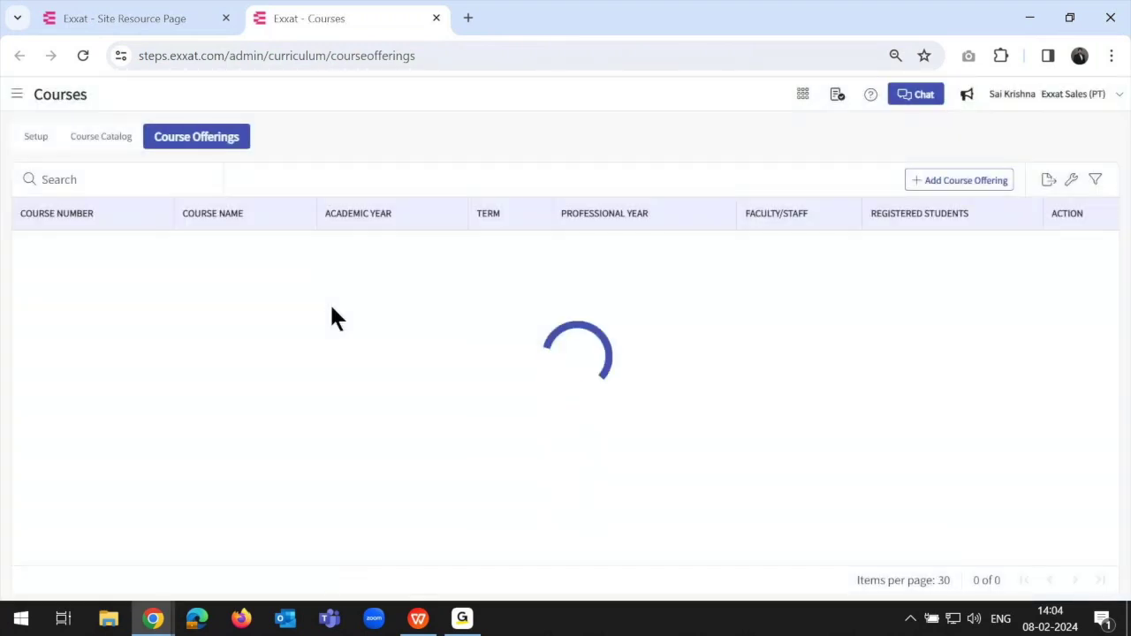
{"action": "left_click", "coordinate": [187, 359]}
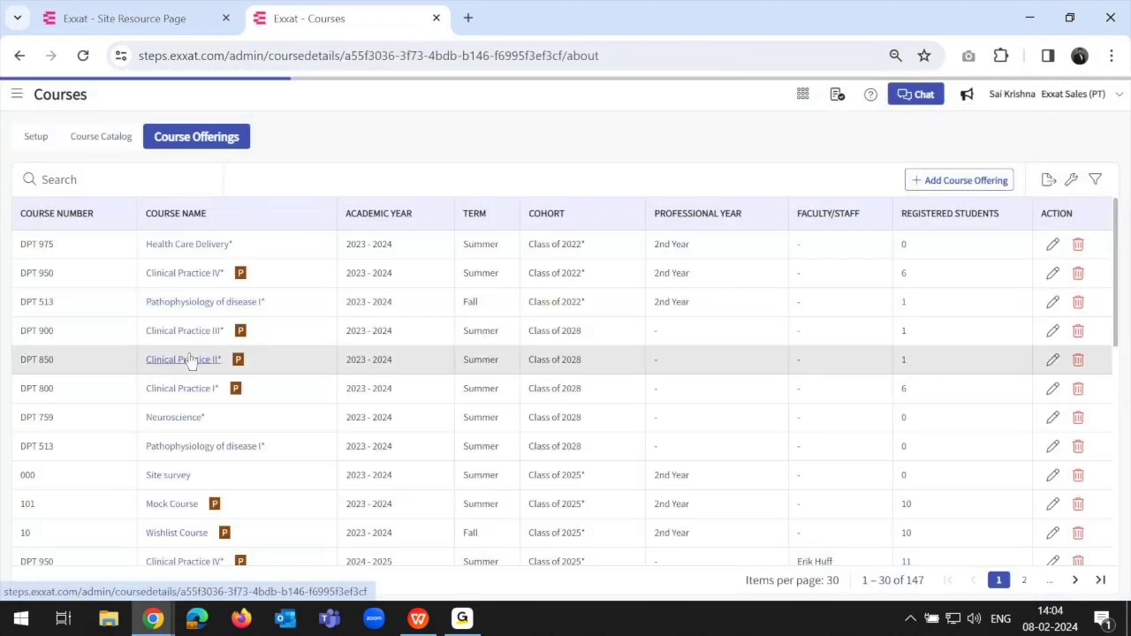
{"action": "left_click", "coordinate": [93, 329]}
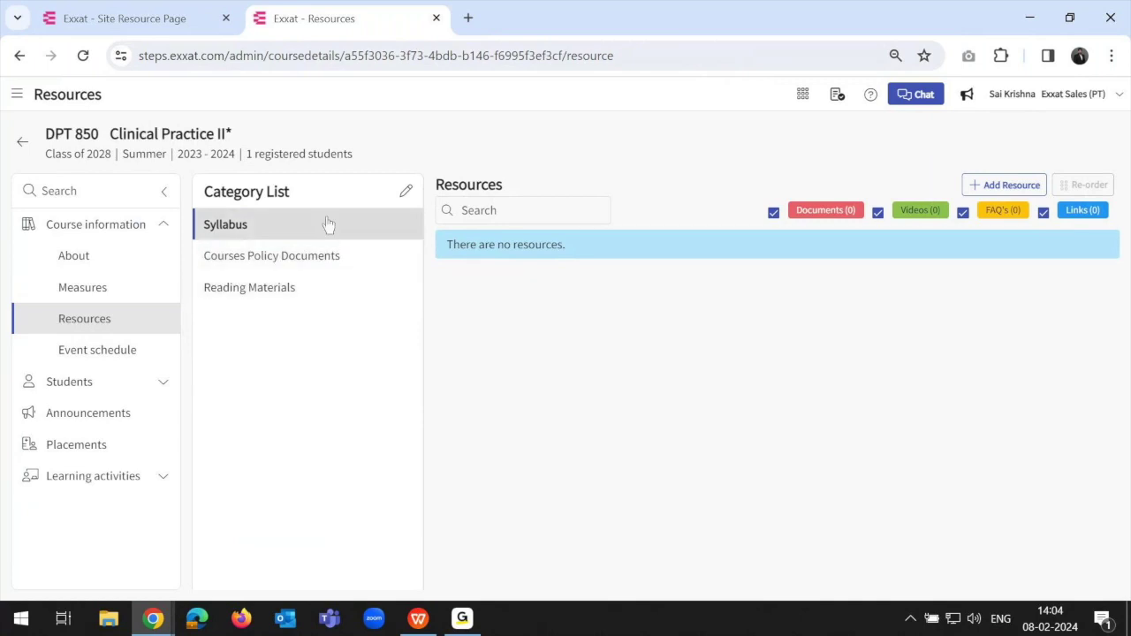
Step: Start a new Syllabus resource with Show on site resources page enabled, and close the page without saving
{"action": "left_click", "coordinate": [1001, 182]}
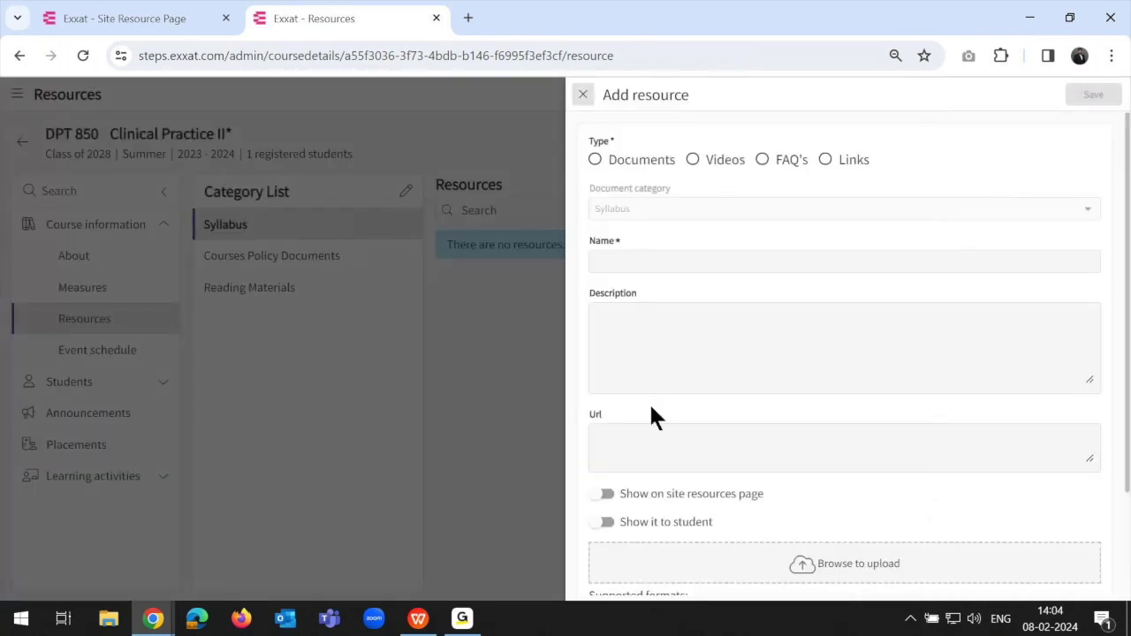
{"action": "scroll", "coordinate": [651, 433], "scroll_direction": "down", "scroll_amount": 2}
{"action": "scroll", "coordinate": [651, 433], "scroll_direction": "up", "scroll_amount": 2}
{"action": "scroll", "coordinate": [722, 335], "scroll_direction": "down", "scroll_amount": 2}
{"action": "left_click", "coordinate": [605, 365]}
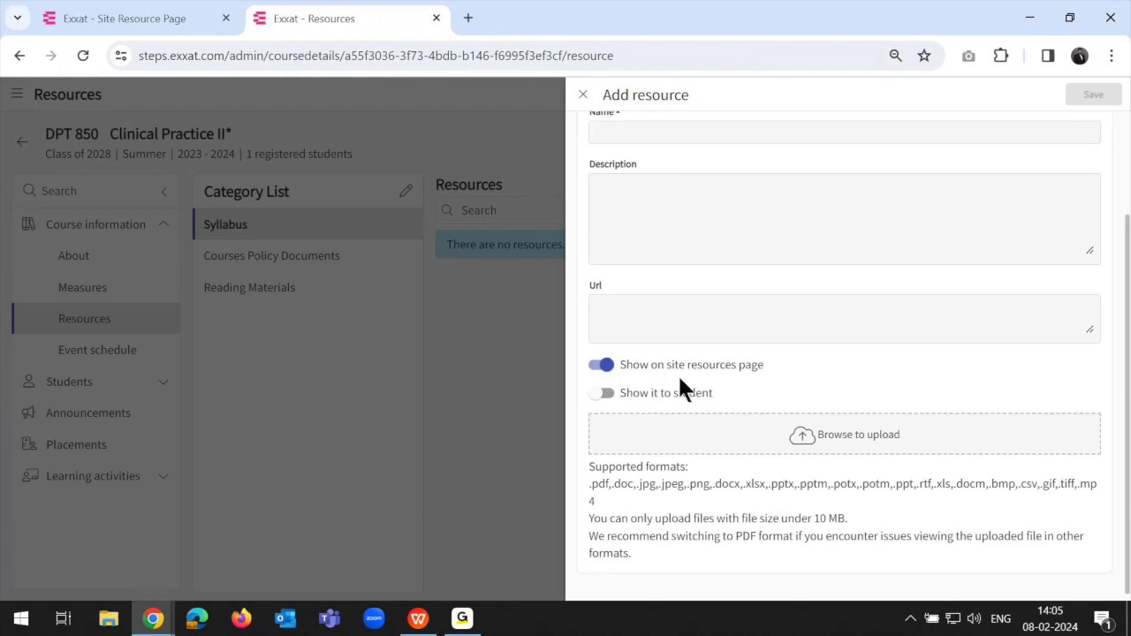
{"action": "left_click", "coordinate": [435, 19]}
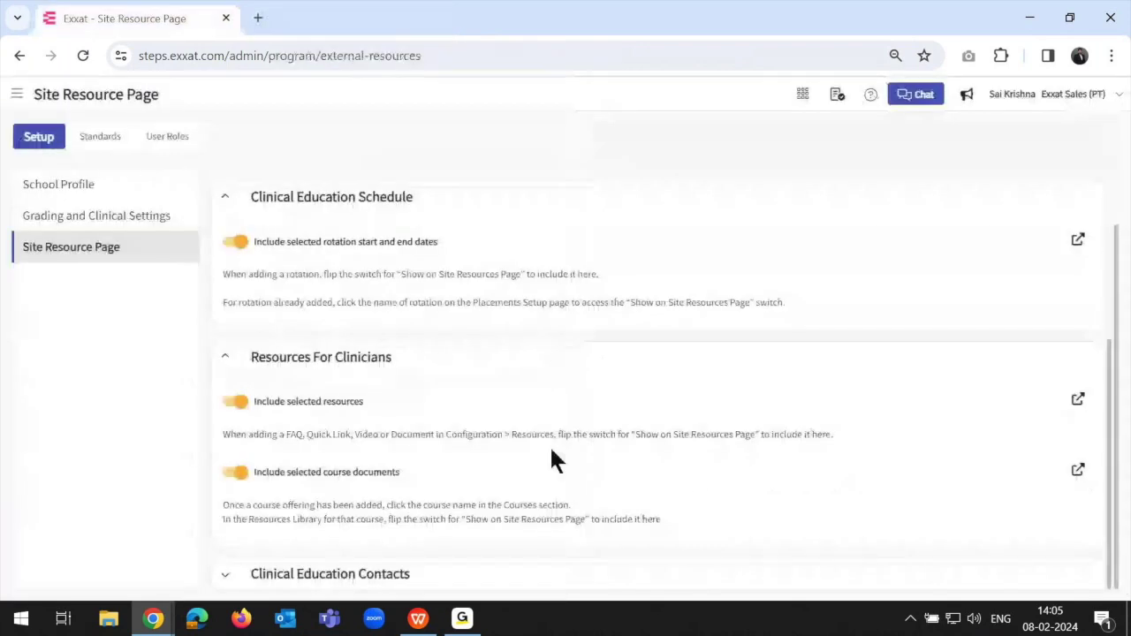
Step: Expand Clinical Education Contacts and open the Contact Sharing settings of the Associate Professor who is Director of Clinical Education
{"action": "left_click", "coordinate": [327, 572]}
{"action": "scroll", "coordinate": [434, 424], "scroll_direction": "down", "scroll_amount": 2}
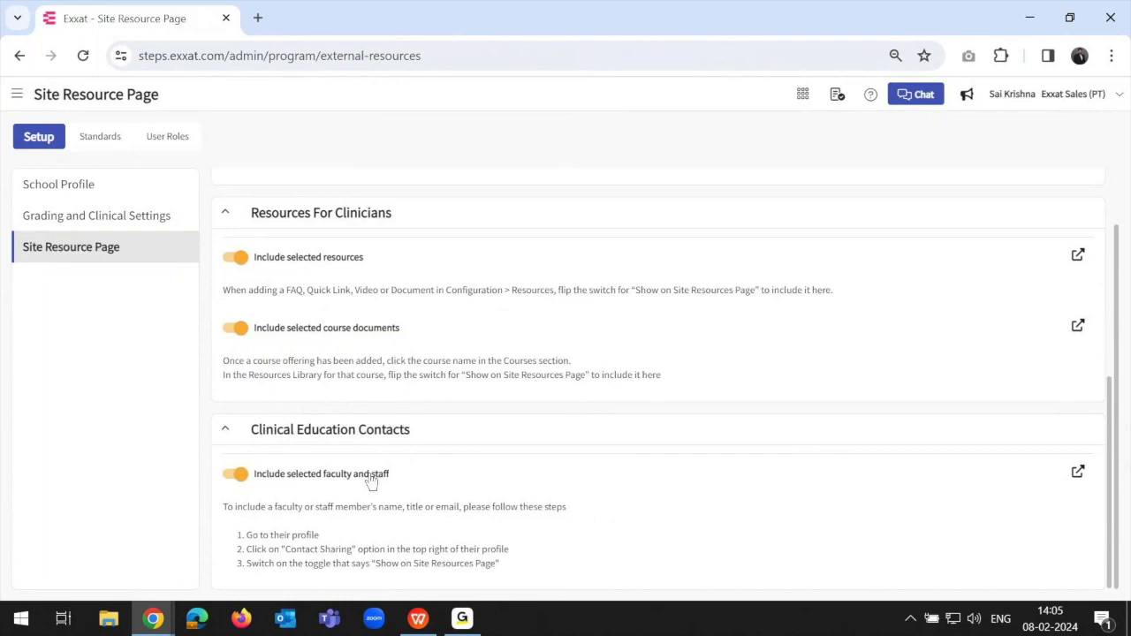
{"action": "left_click", "coordinate": [1078, 475]}
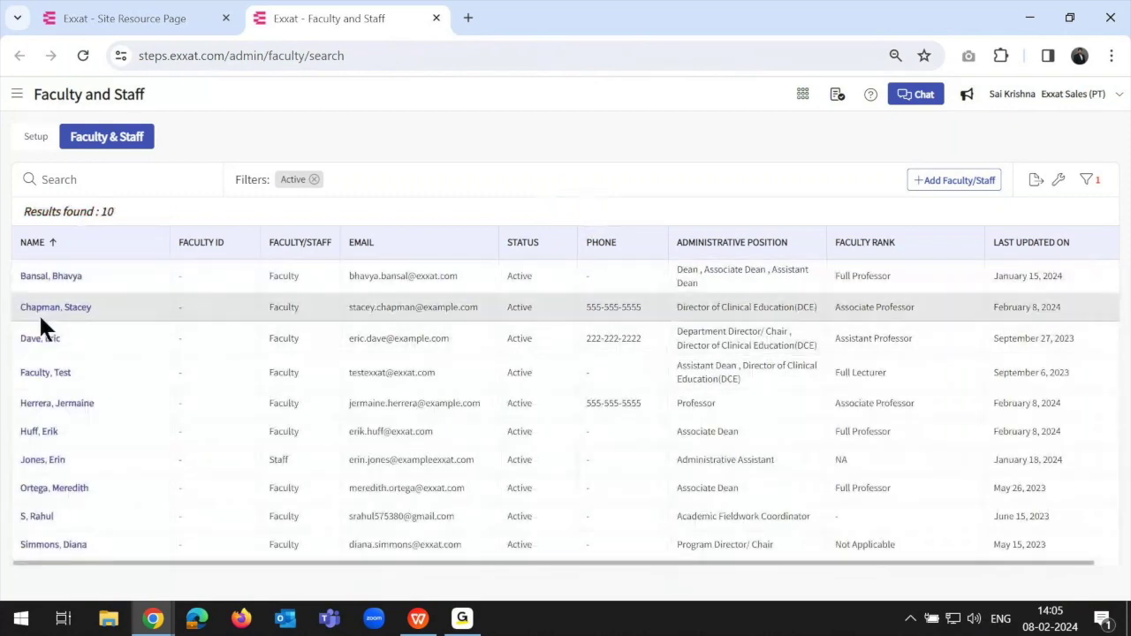
{"action": "left_click", "coordinate": [51, 308]}
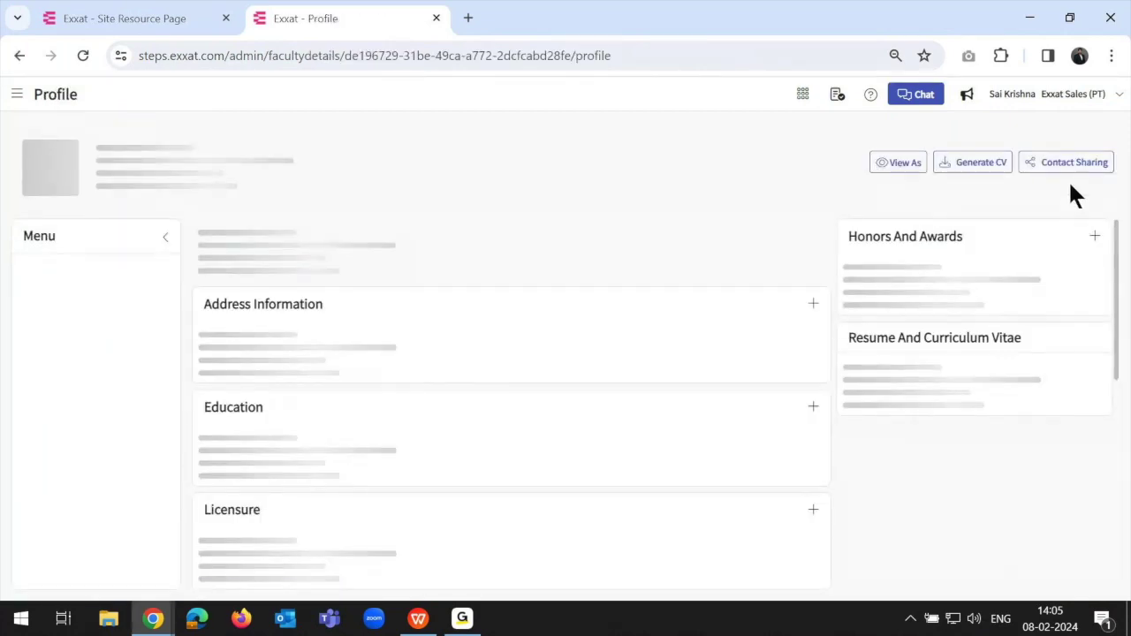
{"action": "left_click", "coordinate": [1064, 168]}
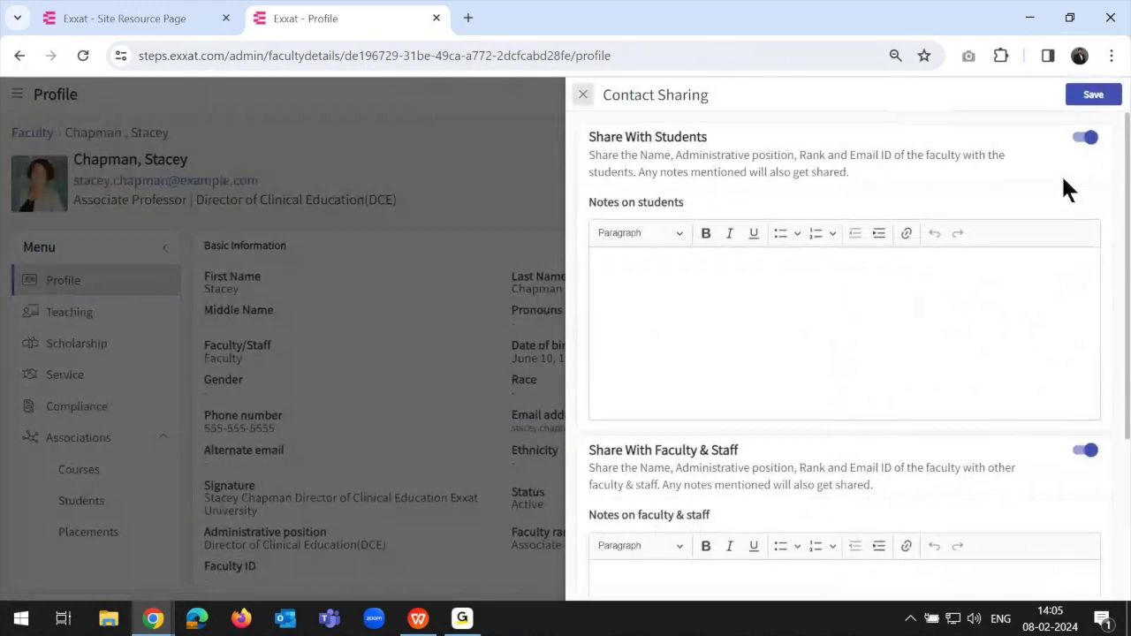
{"action": "left_click", "coordinate": [582, 94]}
{"action": "left_click", "coordinate": [1053, 179]}
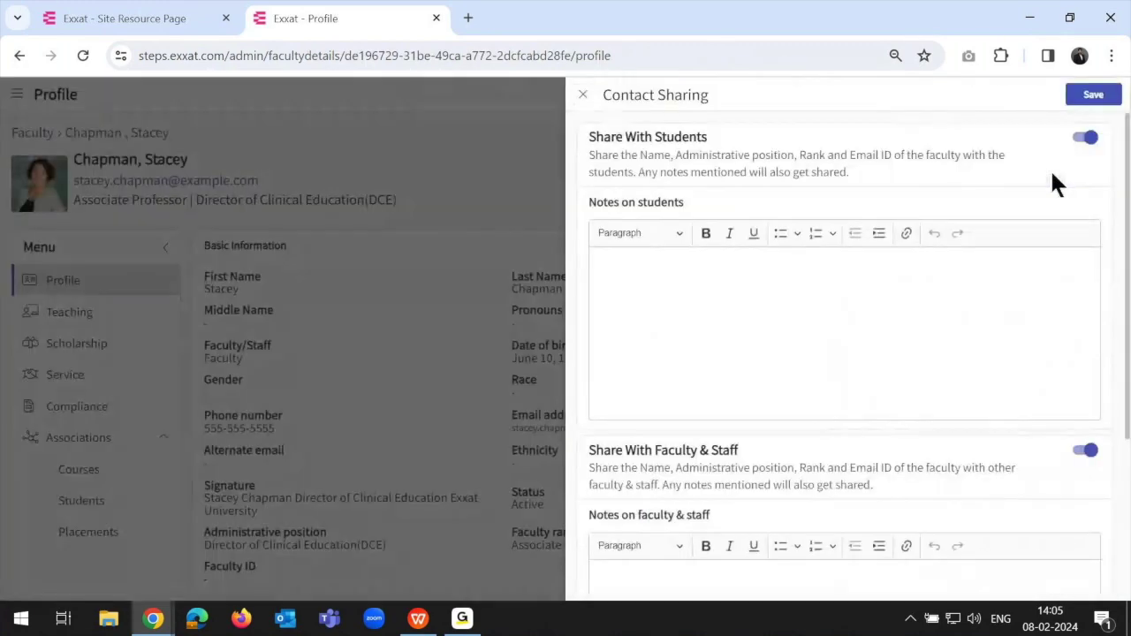
Step: Enable Share On Site Resources for this faculty member, save the contact sharing settings, and close the profile page
{"action": "scroll", "coordinate": [982, 216], "scroll_direction": "down", "scroll_amount": 3}
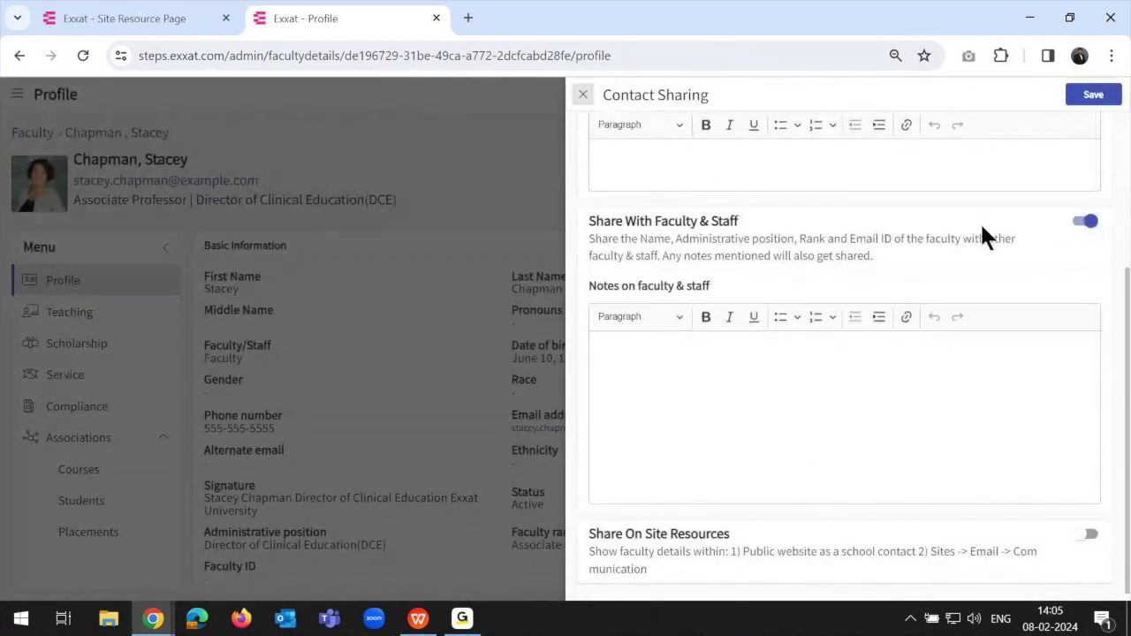
{"action": "left_click_drag", "start_coordinate": [589, 534], "coordinate": [736, 534]}
{"action": "left_click", "coordinate": [1085, 535]}
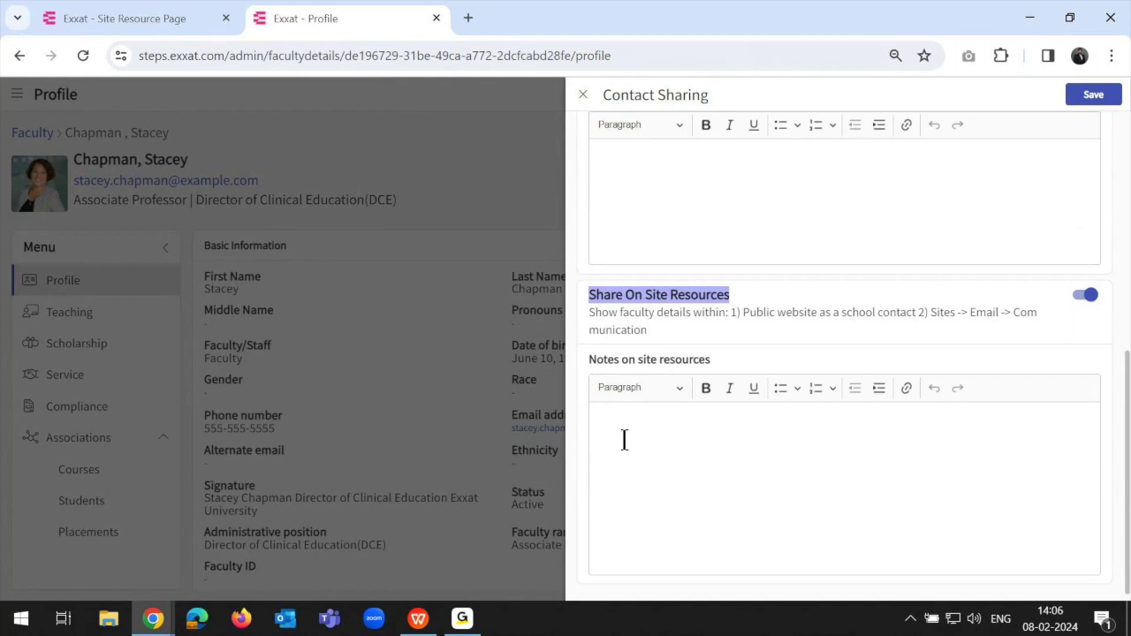
{"action": "left_click", "coordinate": [1093, 96]}
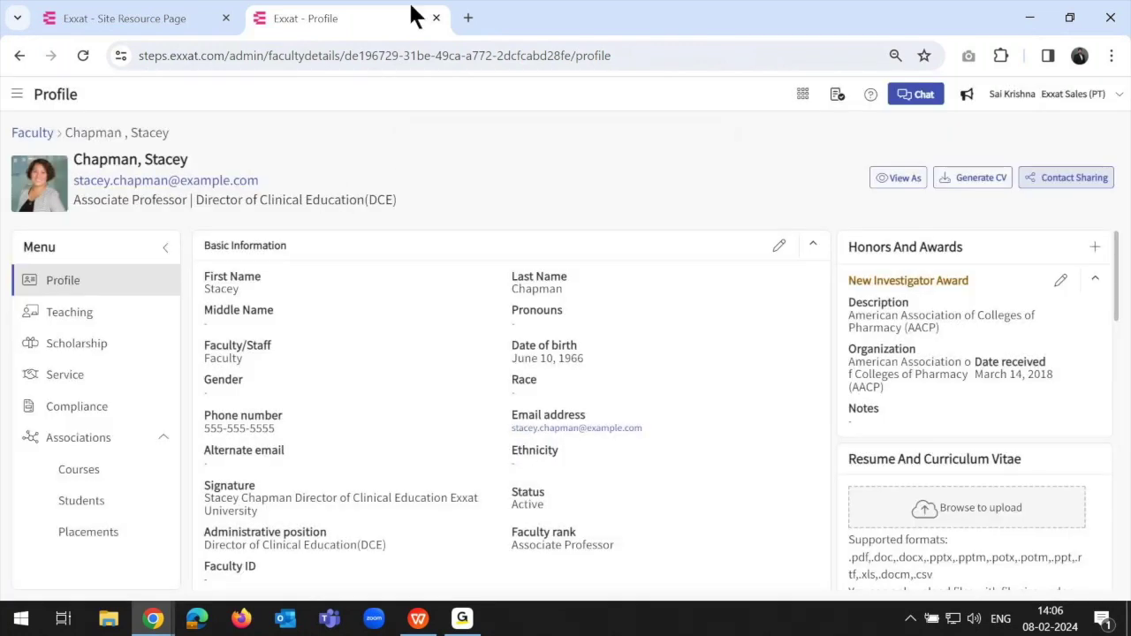
{"action": "left_click", "coordinate": [436, 18]}
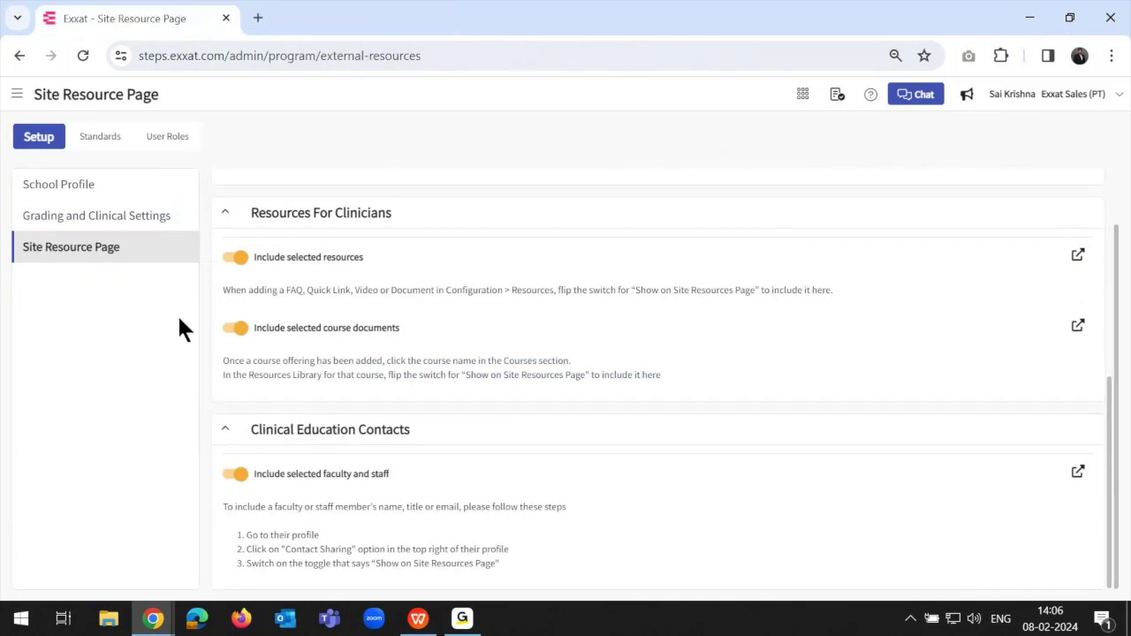
Step: Open the public Site Resources Page from the setup and examine its web address and the message from school
{"action": "scroll", "coordinate": [739, 320], "scroll_direction": "up", "scroll_amount": 8}
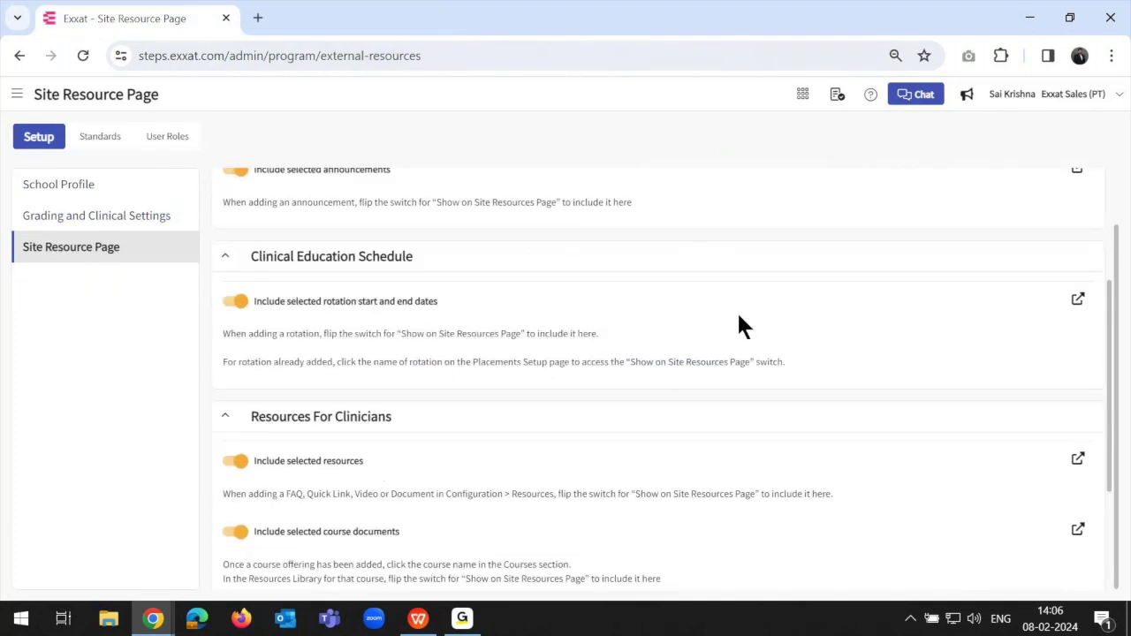
{"action": "scroll", "coordinate": [739, 319], "scroll_direction": "up", "scroll_amount": 3}
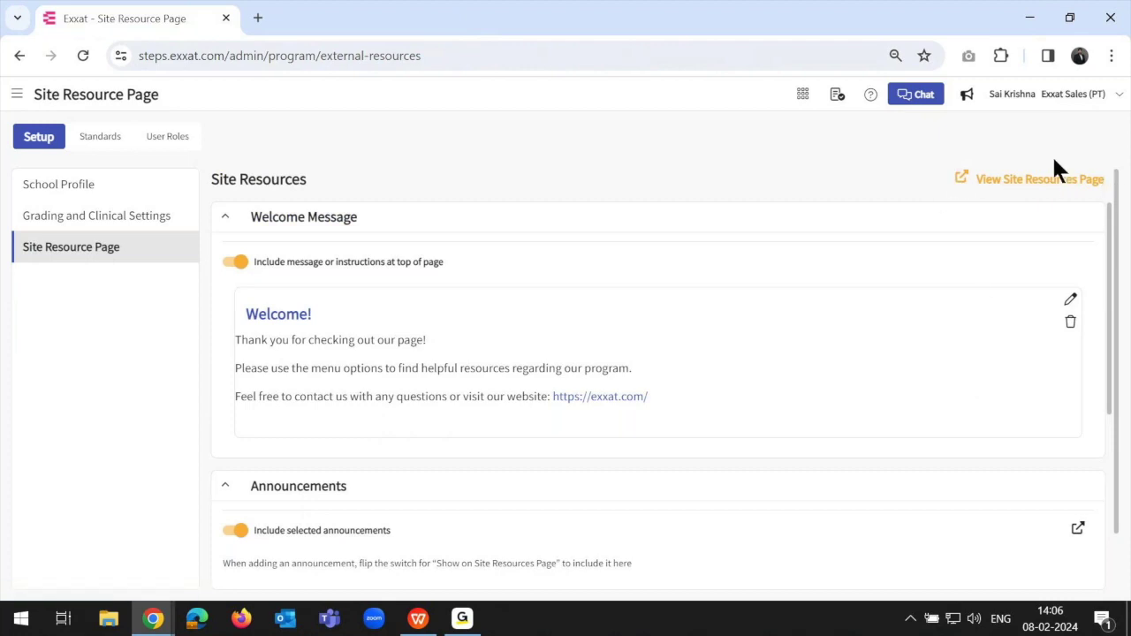
{"action": "left_click", "coordinate": [1018, 183]}
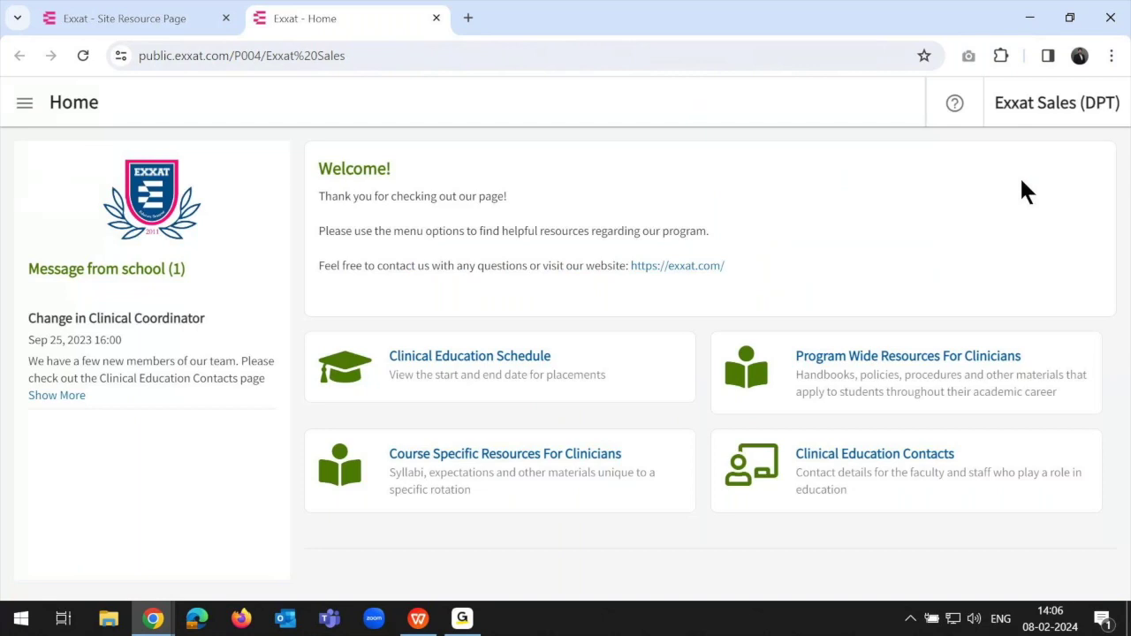
{"action": "left_click", "coordinate": [402, 55]}
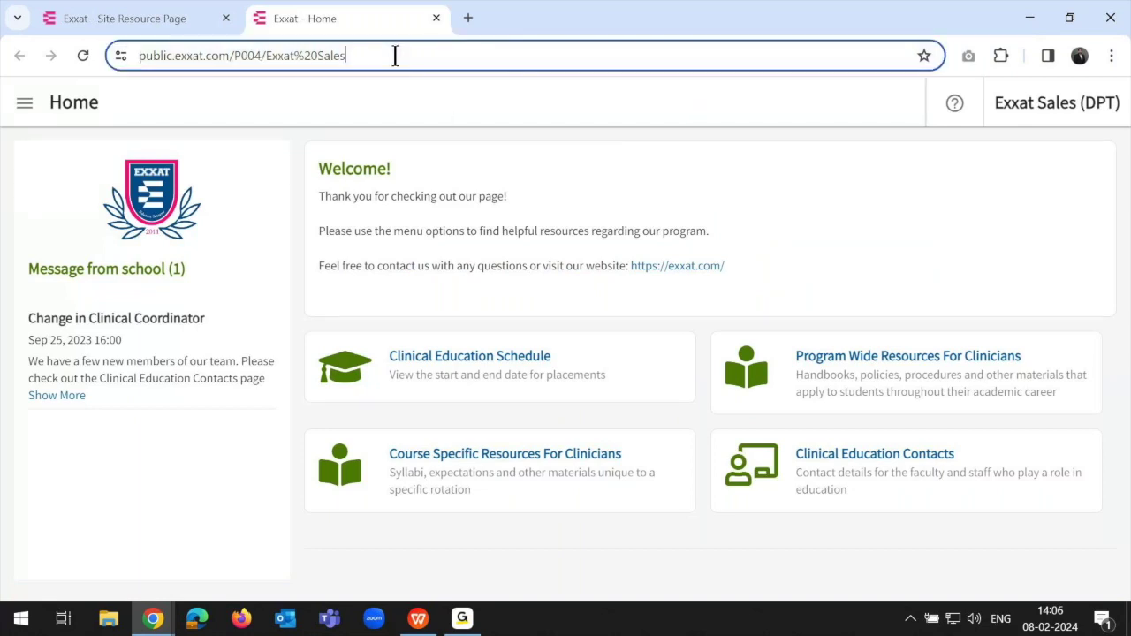
{"action": "triple_click", "coordinate": [402, 55]}
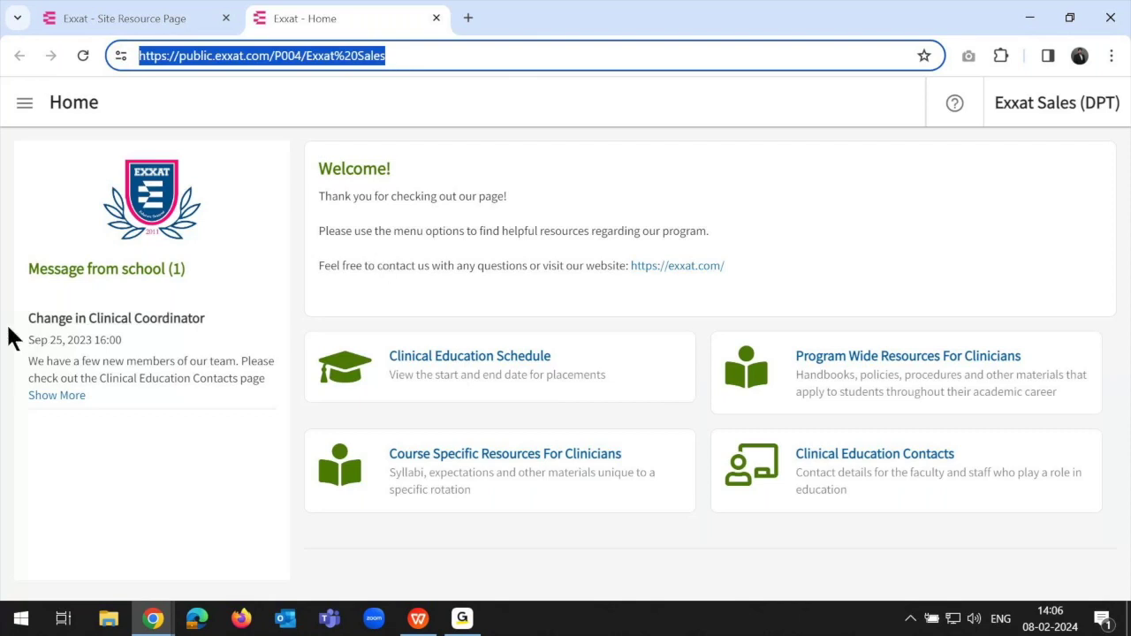
{"action": "left_click_drag", "start_coordinate": [25, 319], "coordinate": [41, 325]}
{"action": "left_click", "coordinate": [280, 339]}
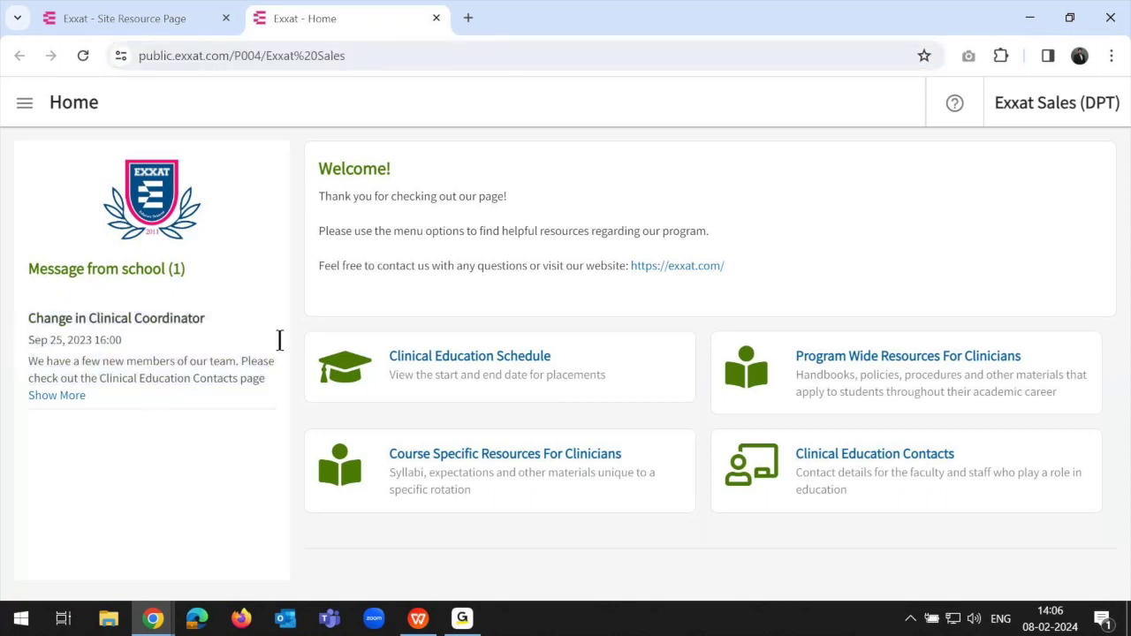
Step: View the public Clinical Education Schedule, highlight the first rotation's duration, and return to the home page
{"action": "left_click", "coordinate": [460, 375]}
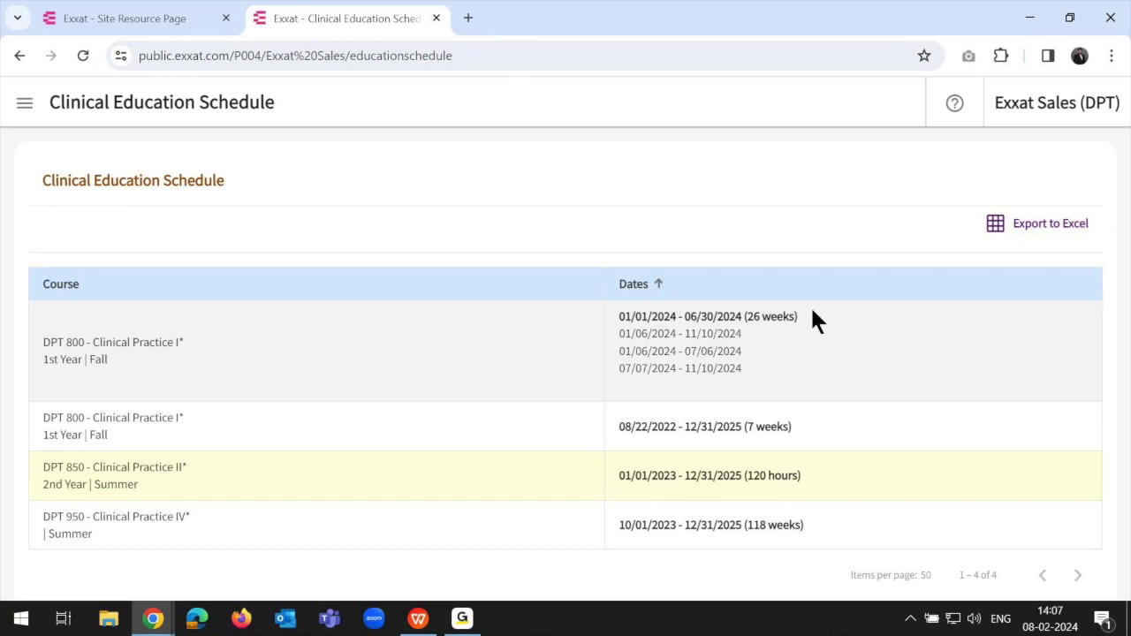
{"action": "left_click_drag", "start_coordinate": [746, 318], "coordinate": [795, 318]}
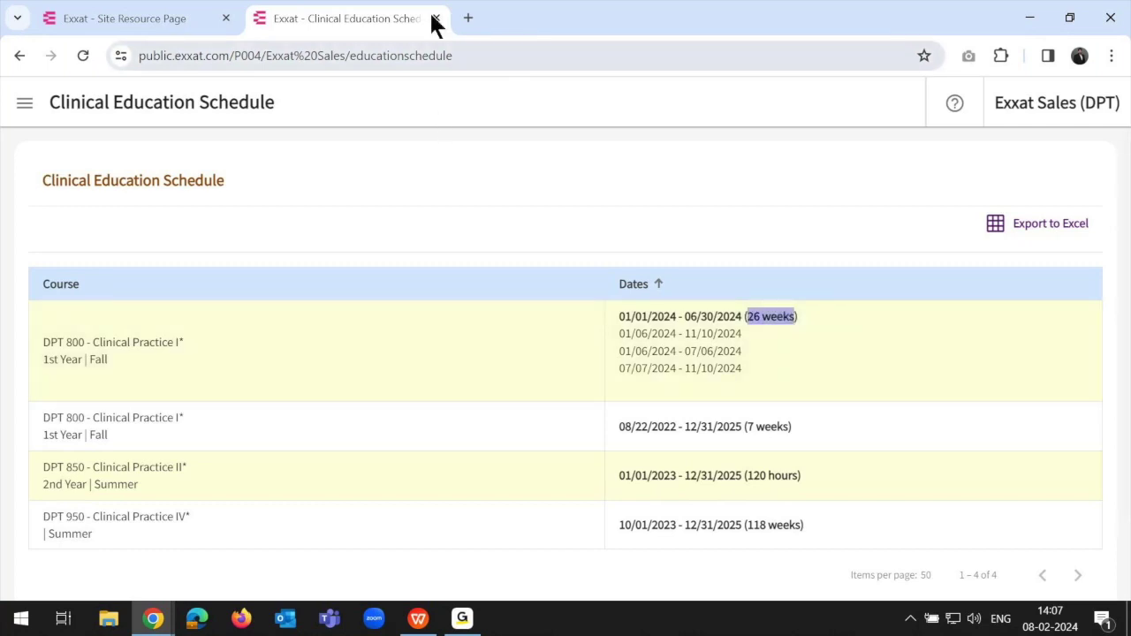
{"action": "left_click", "coordinate": [25, 102]}
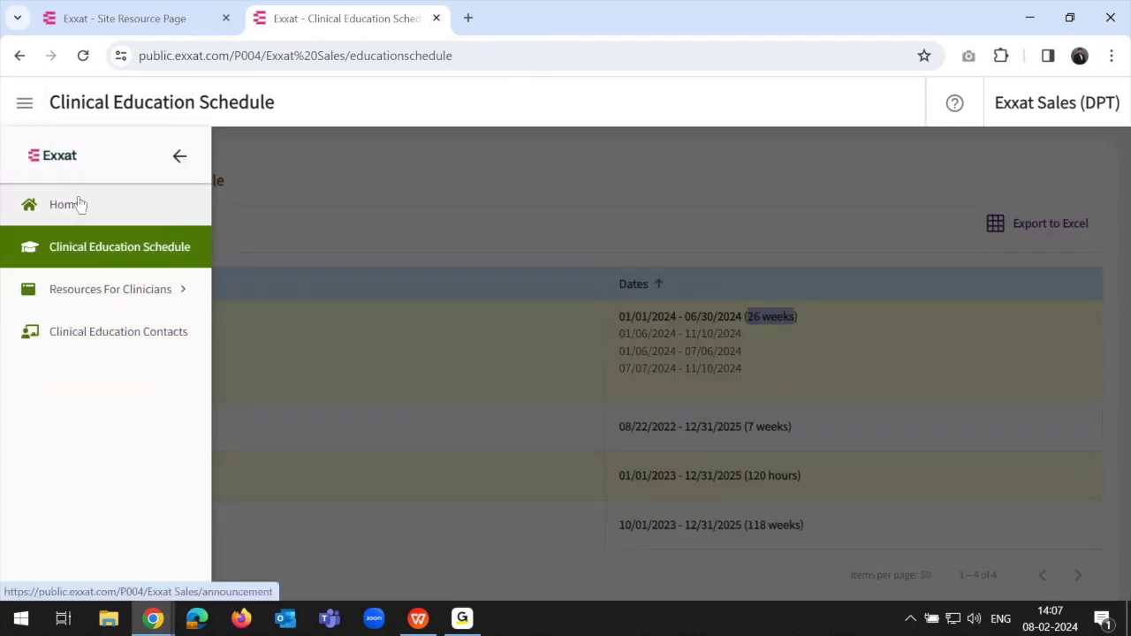
{"action": "left_click", "coordinate": [79, 203]}
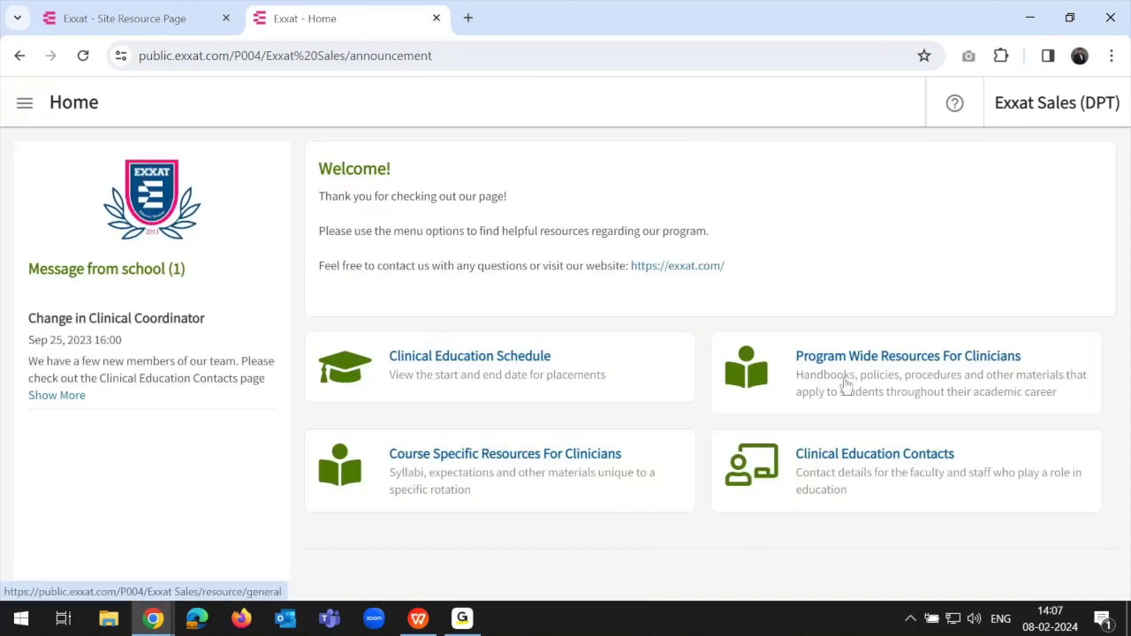
Step: Review the program-wide resources and the course-specific Reading Materials and Syllabus categories for DPT 800, and return to the home page
{"action": "left_click", "coordinate": [927, 375]}
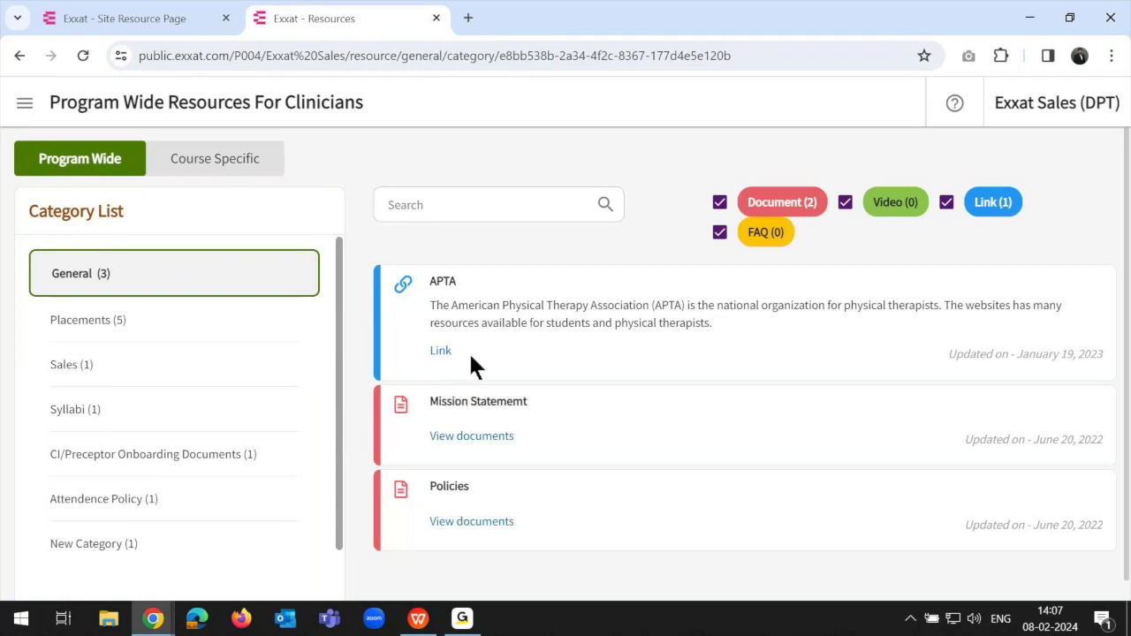
{"action": "left_click", "coordinate": [237, 160]}
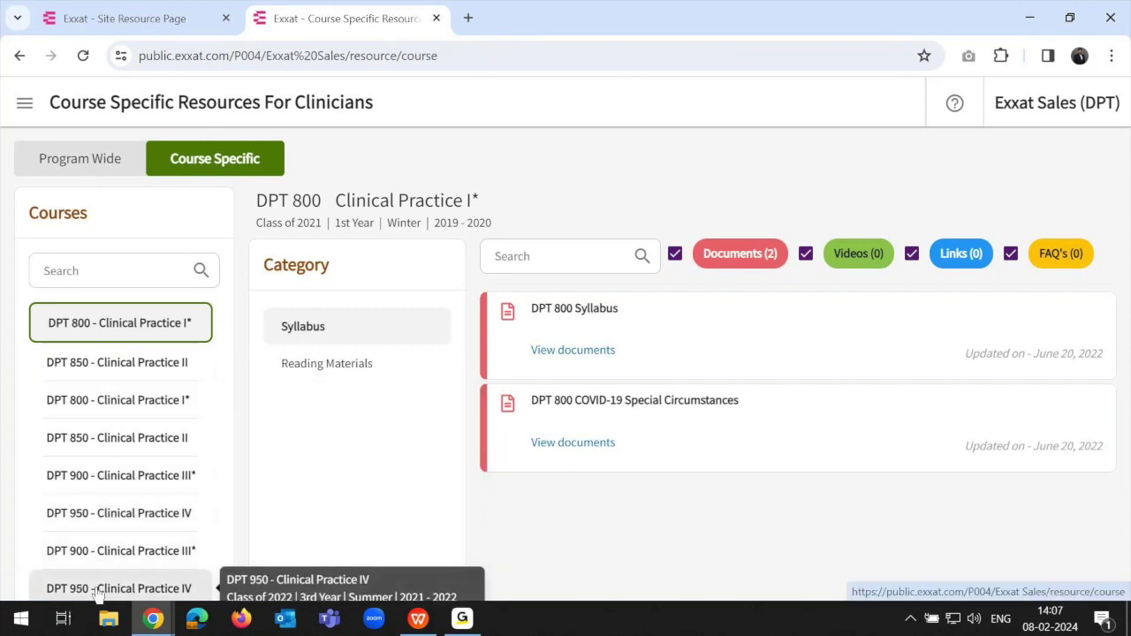
{"action": "left_click", "coordinate": [358, 374]}
{"action": "left_click", "coordinate": [335, 333]}
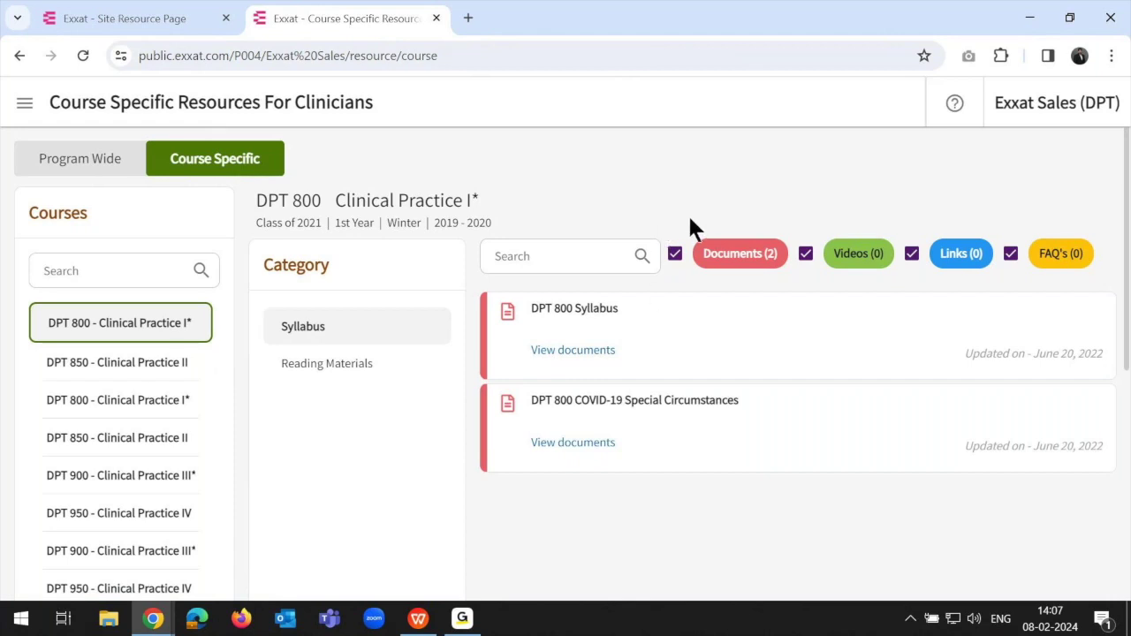
{"action": "left_click", "coordinate": [25, 103]}
{"action": "left_click", "coordinate": [65, 205]}
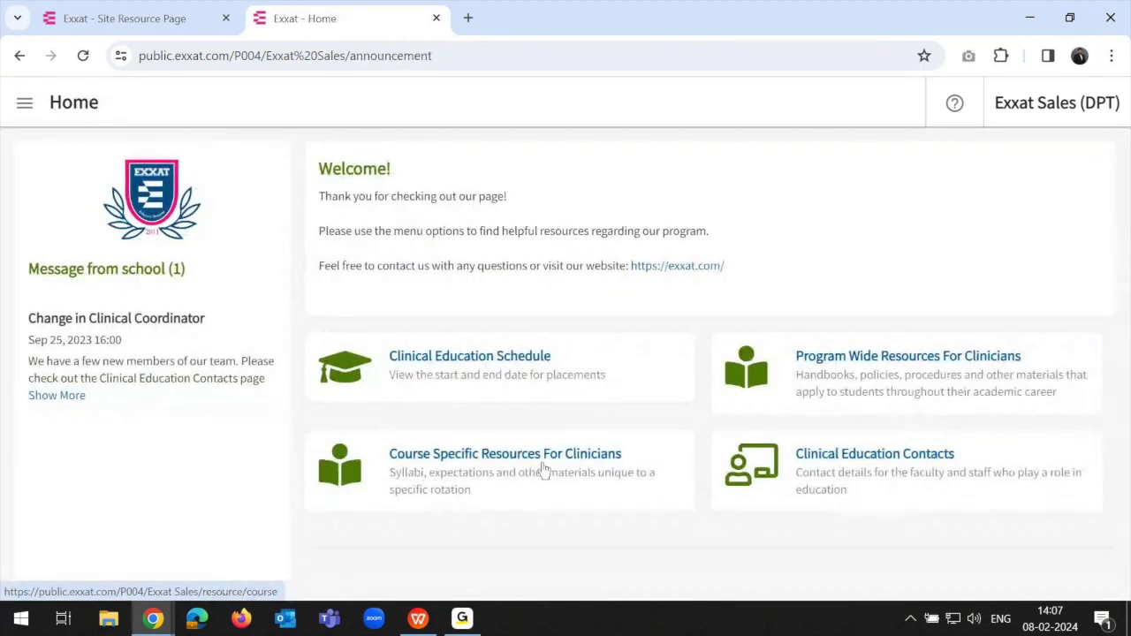
Step: Reopen Course Specific Resources For Clinicians, switch to the program-wide resources and back, and return to the home page
{"action": "left_click", "coordinate": [608, 466]}
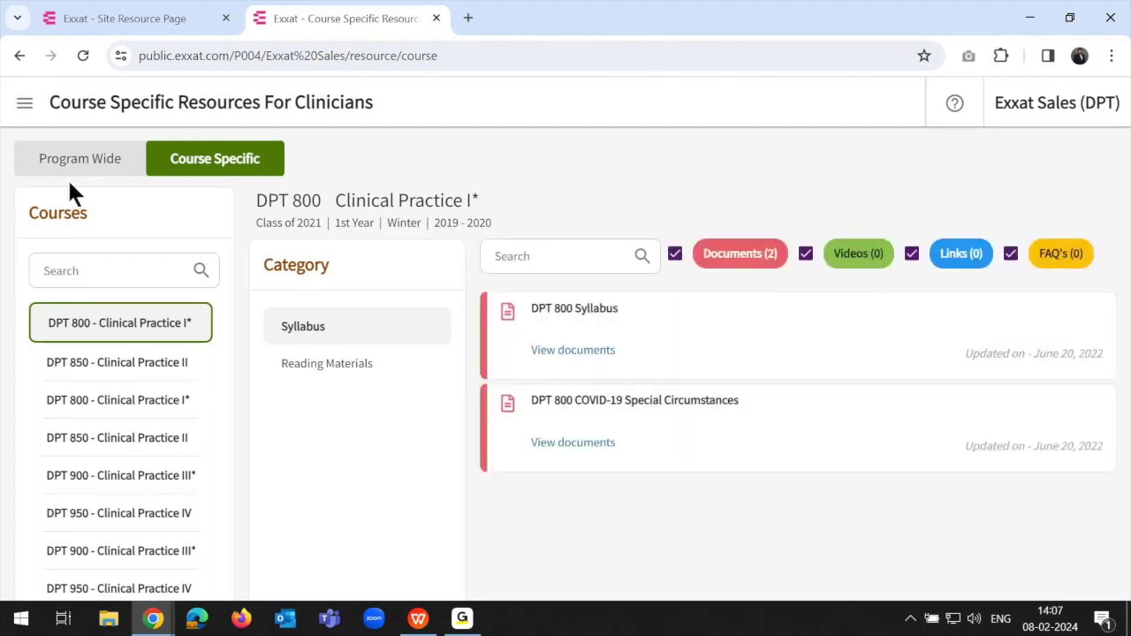
{"action": "left_click", "coordinate": [64, 171]}
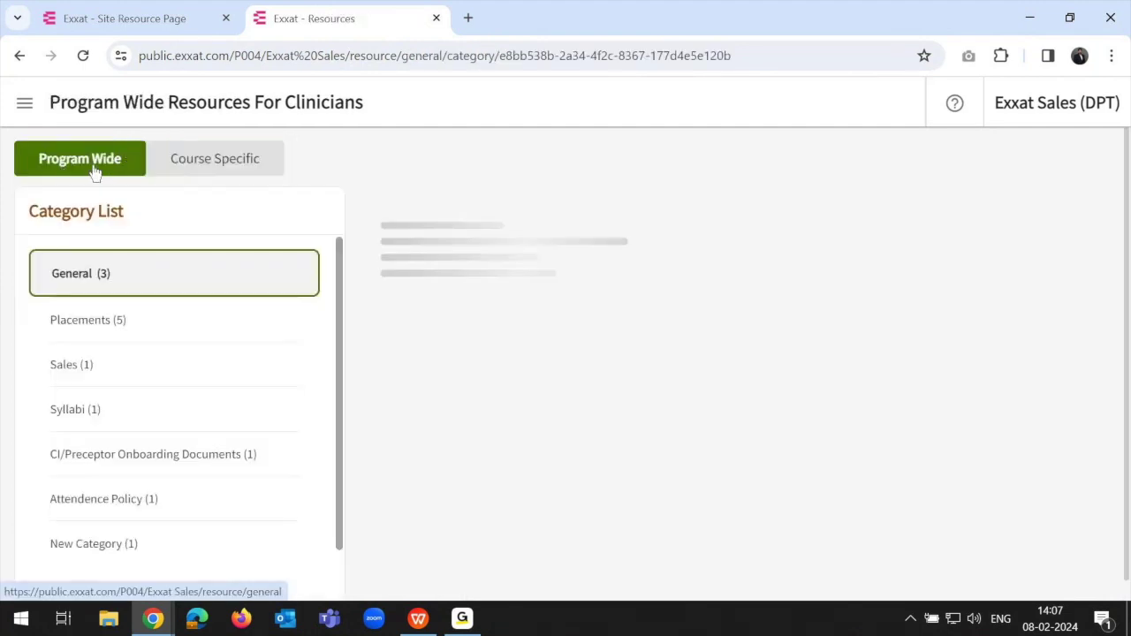
{"action": "left_click", "coordinate": [234, 156]}
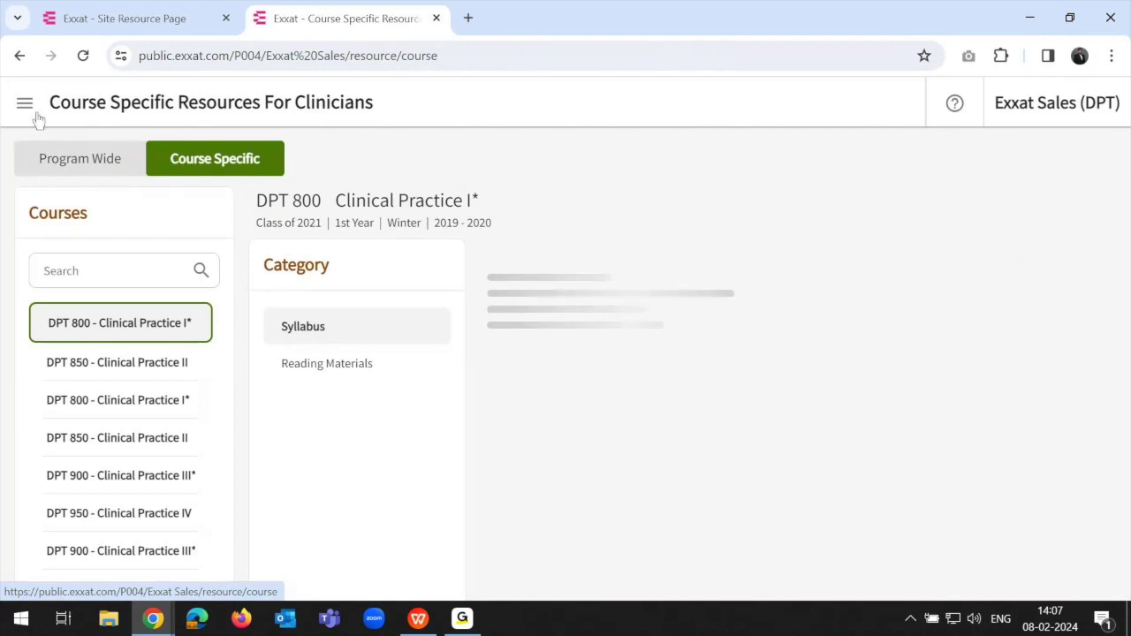
{"action": "left_click", "coordinate": [32, 110]}
{"action": "left_click", "coordinate": [88, 204]}
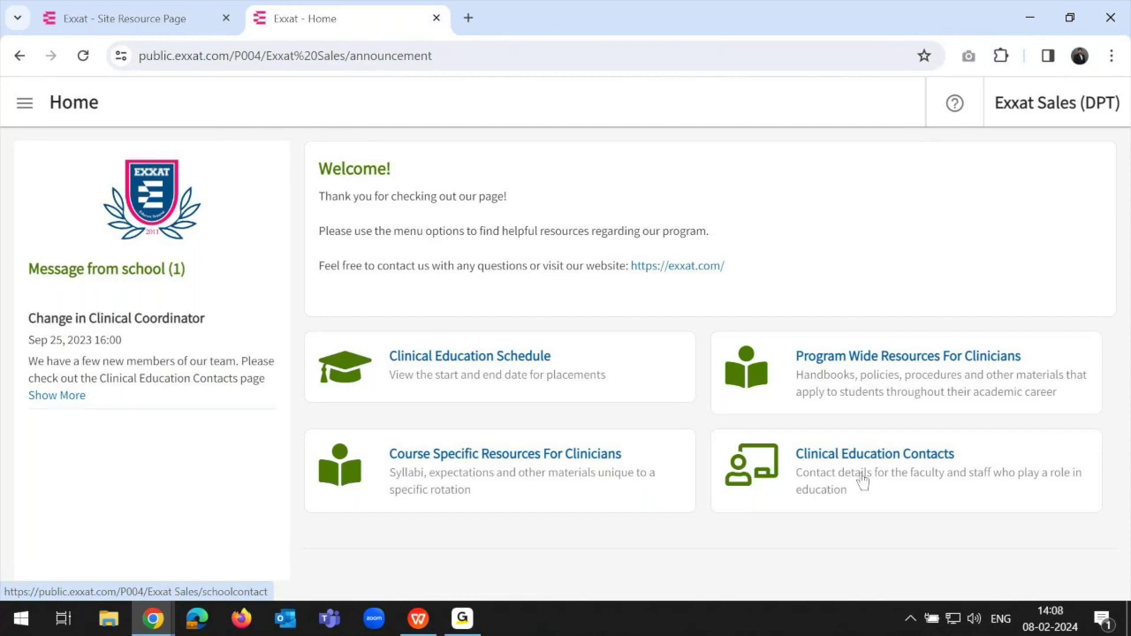
{"action": "left_click", "coordinate": [862, 481]}
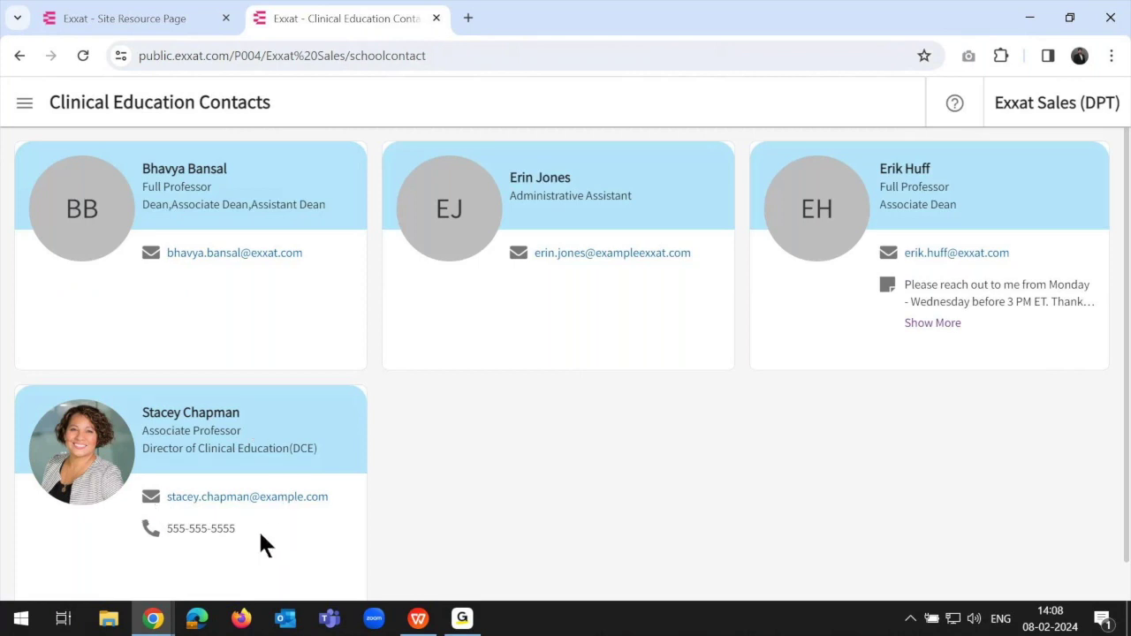
{"action": "left_click_drag", "start_coordinate": [233, 528], "coordinate": [164, 530]}
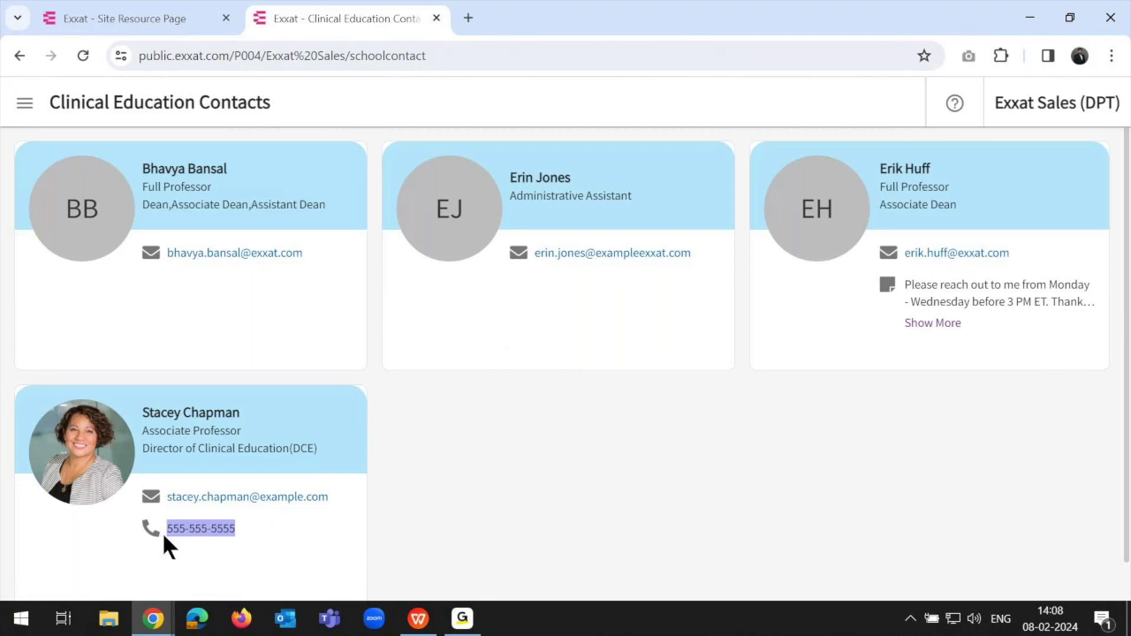
{"action": "left_click_drag", "start_coordinate": [906, 286], "coordinate": [1066, 303]}
{"action": "left_click", "coordinate": [929, 325]}
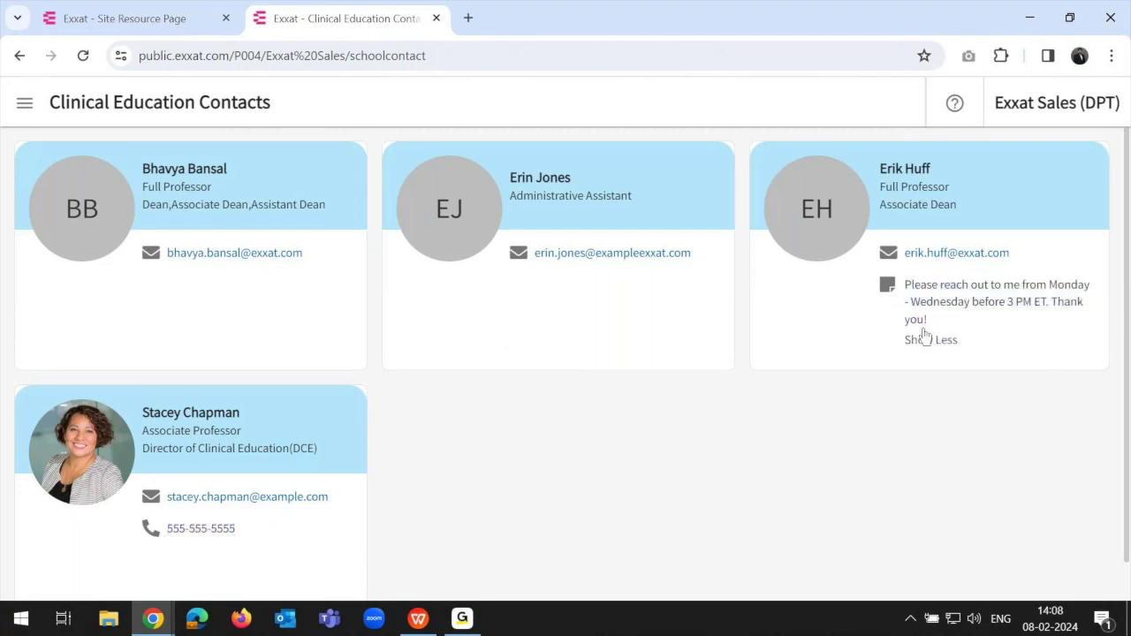
{"action": "left_click_drag", "start_coordinate": [911, 291], "coordinate": [1095, 304]}
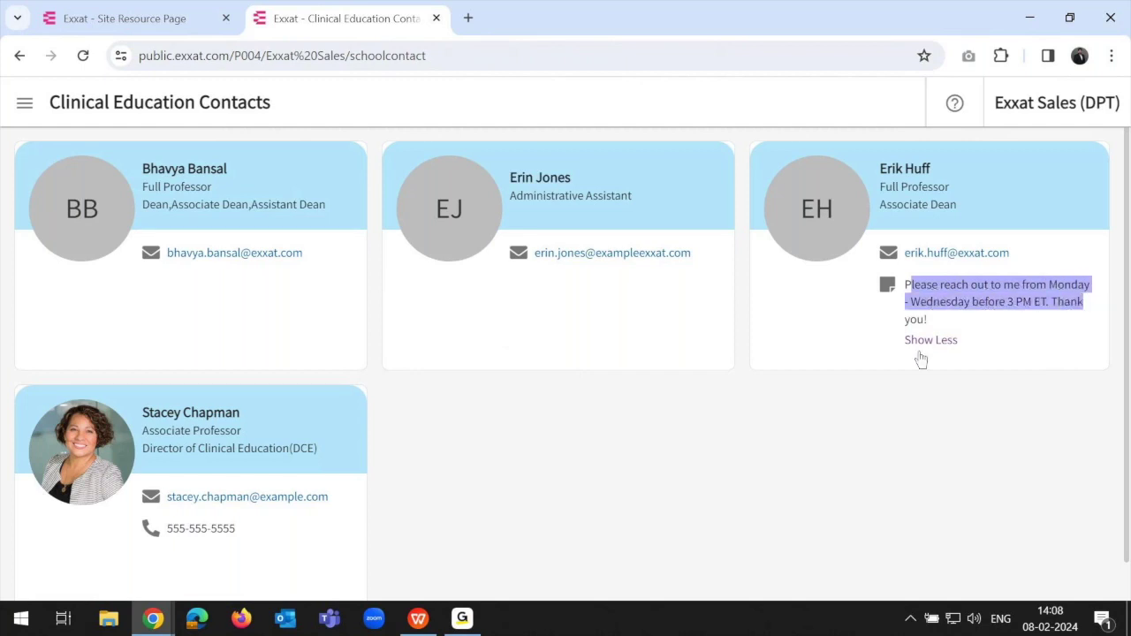
Step: Switch to the Sites and Locations presentation in WPS Office, start the slide show, and advance through the Navigating to Site Resources Page slide
{"action": "mouse_move", "coordinate": [413, 621]}
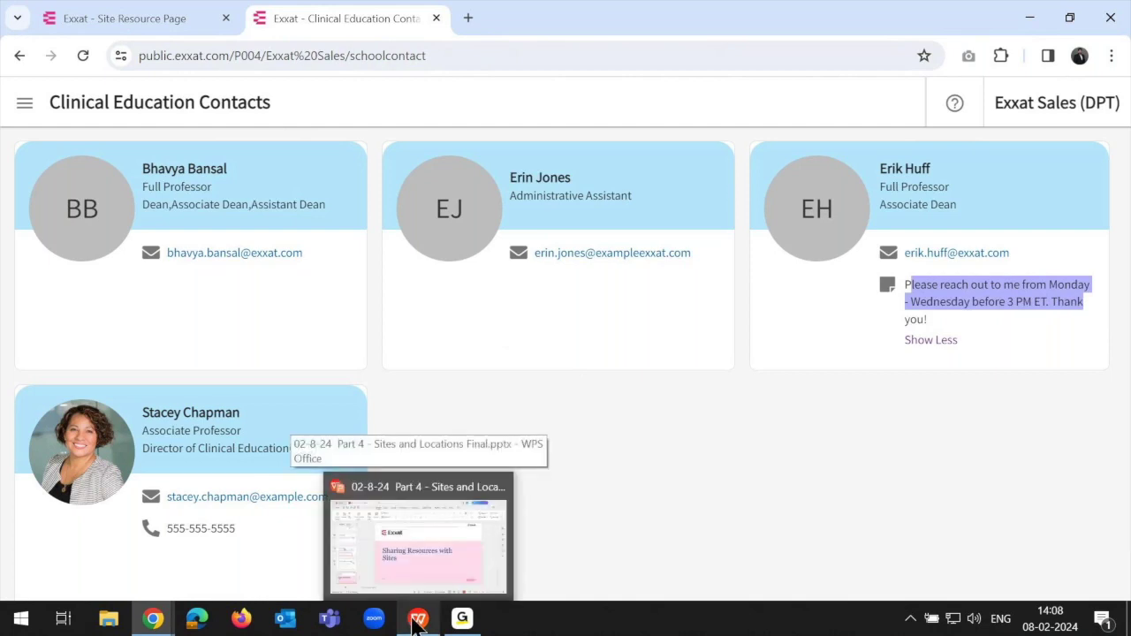
{"action": "left_click", "coordinate": [376, 533]}
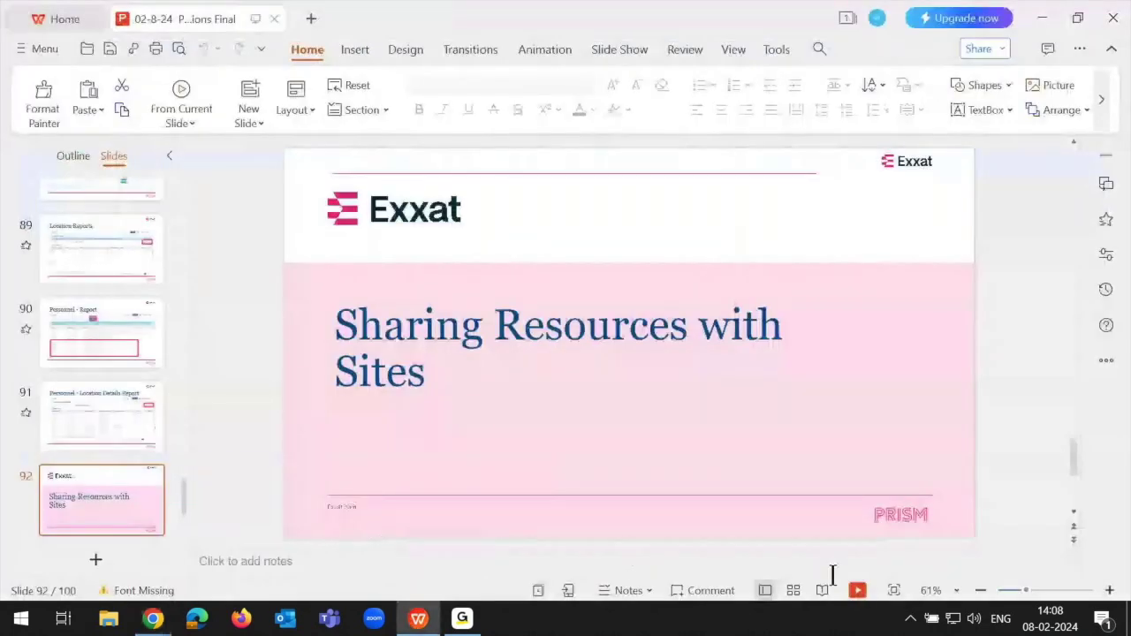
{"action": "left_click", "coordinate": [863, 596]}
{"action": "left_click", "coordinate": [863, 594]}
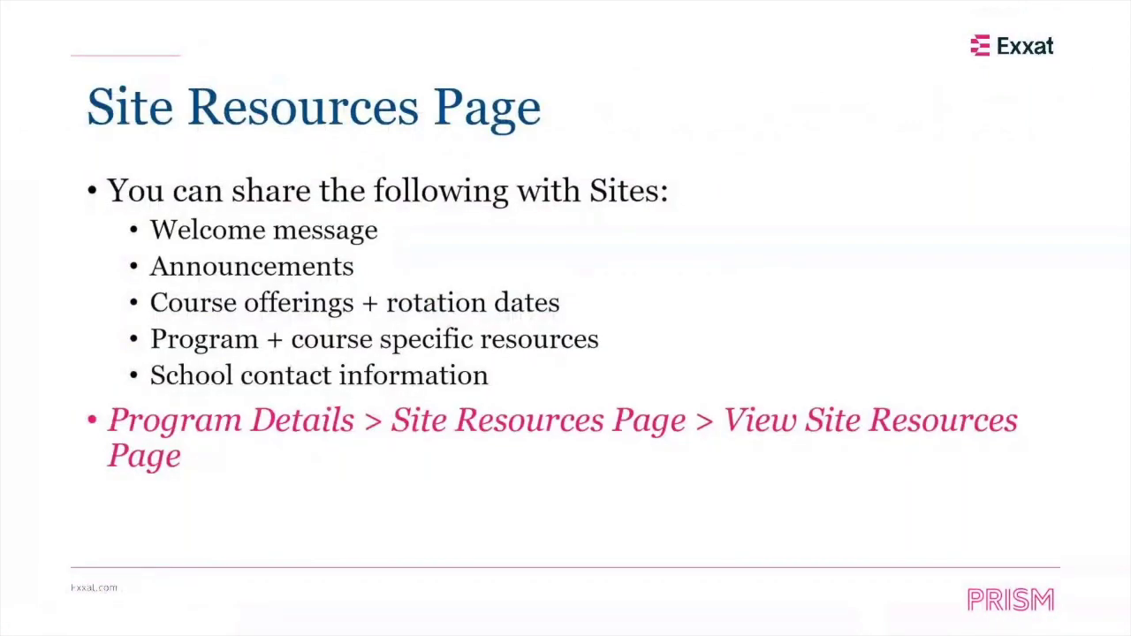
{"action": "key", "text": "Right"}
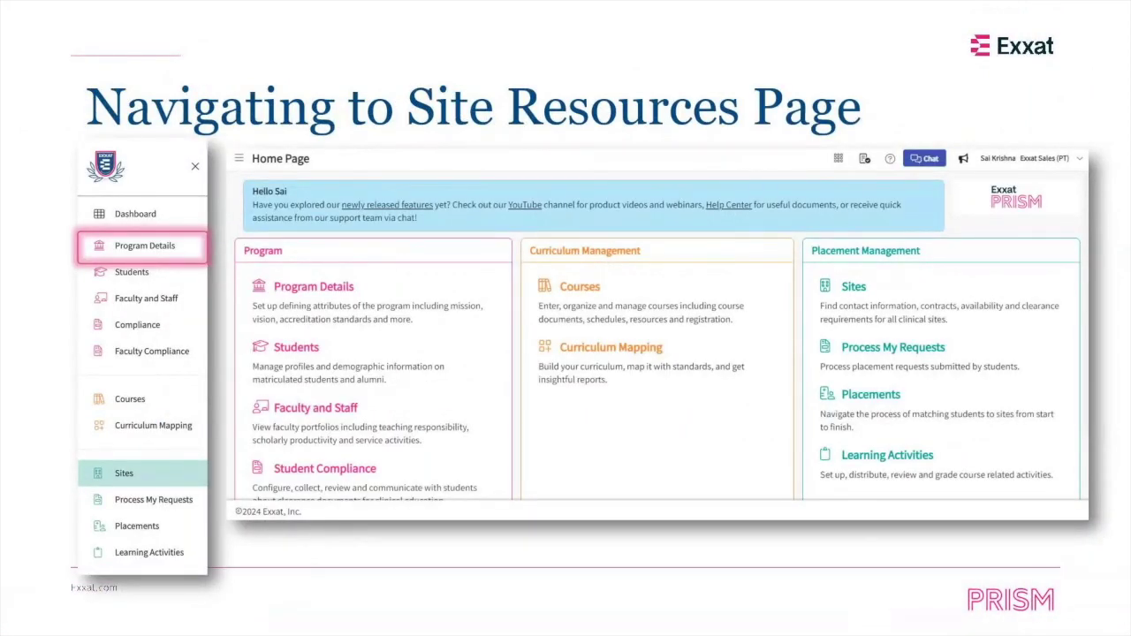
{"action": "key", "text": "Right"}
{"action": "key", "text": "Right"}
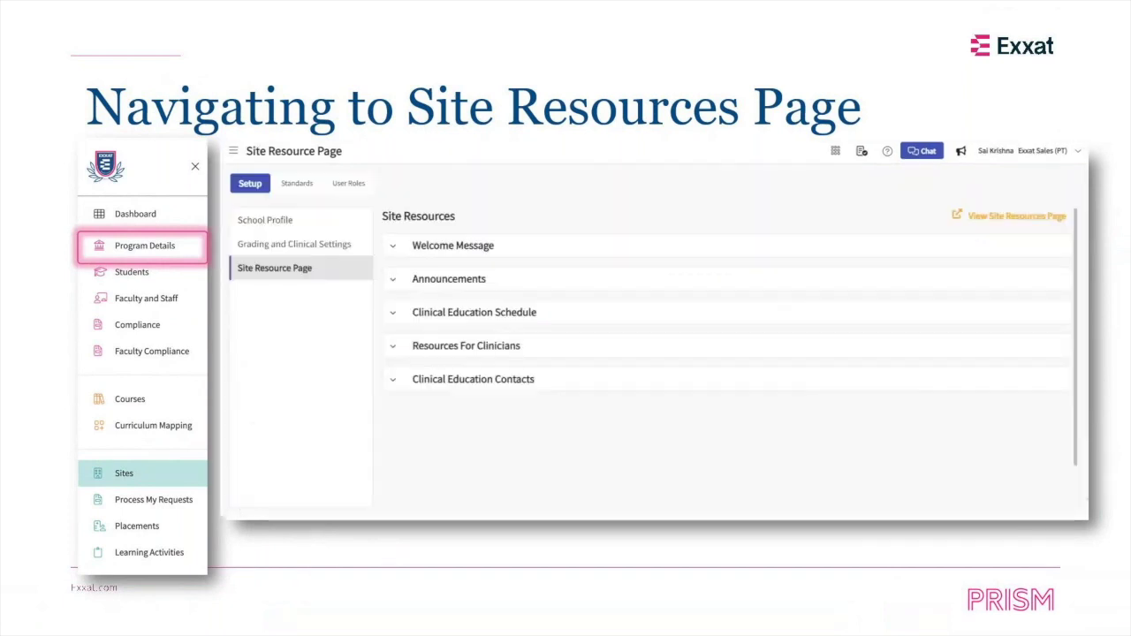